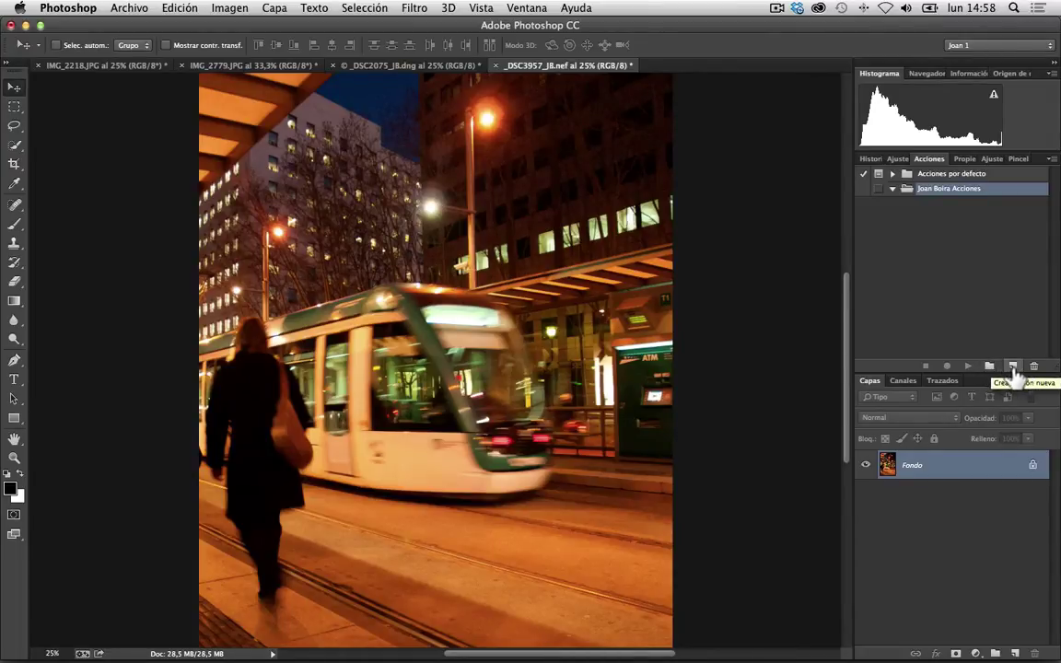
Step: Add an action called 'Neutralizar color – JB' to the custom set and begin recording
click(1012, 367)
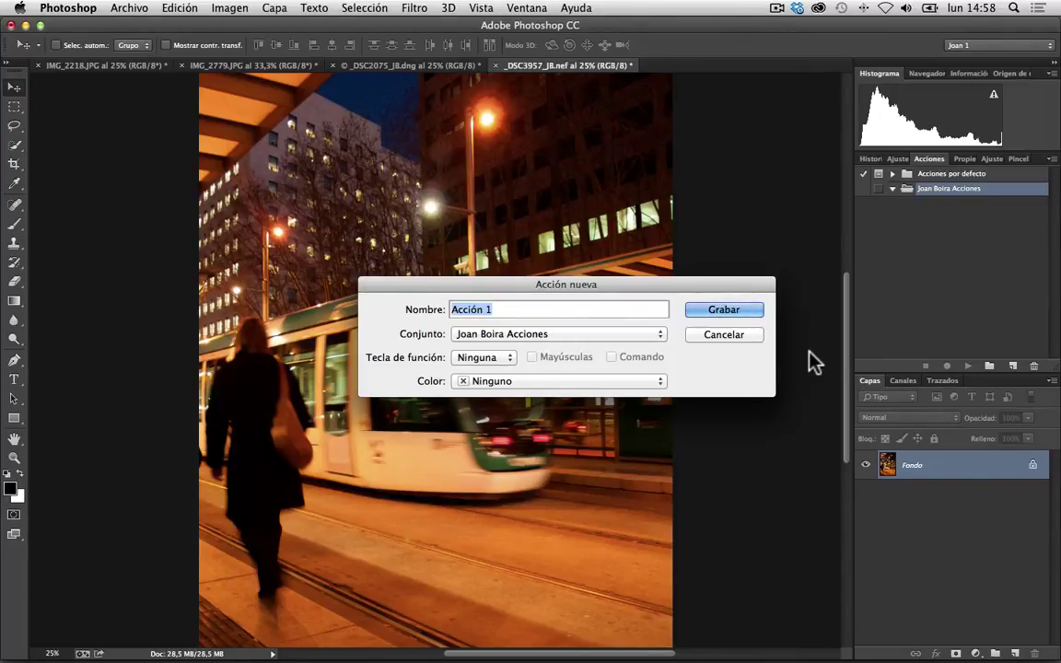
text(Neutralizar color – JB)
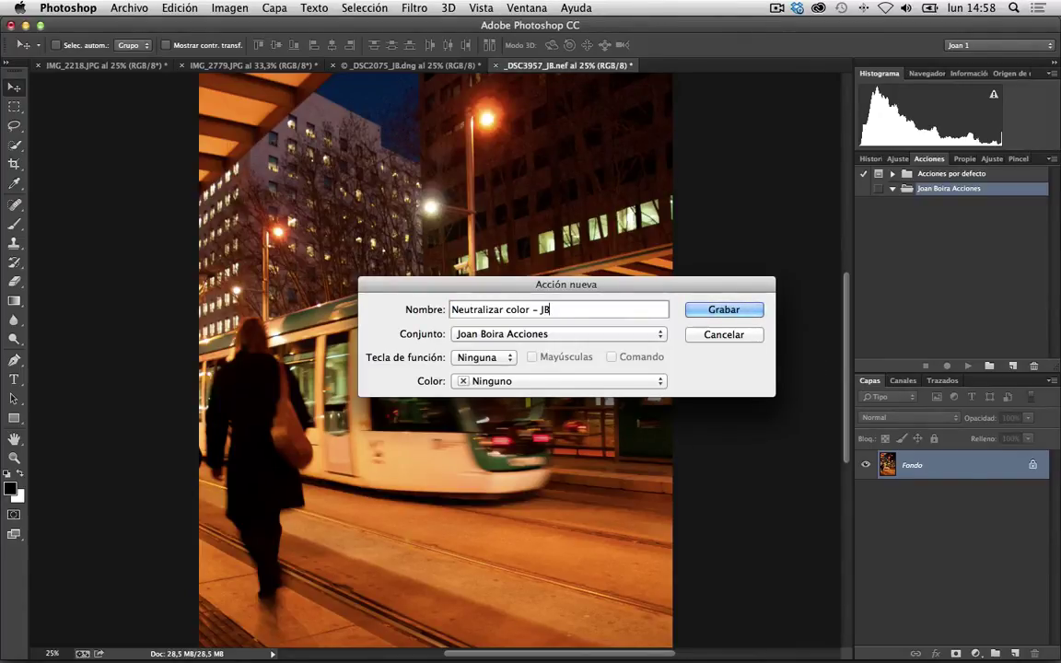
click(744, 313)
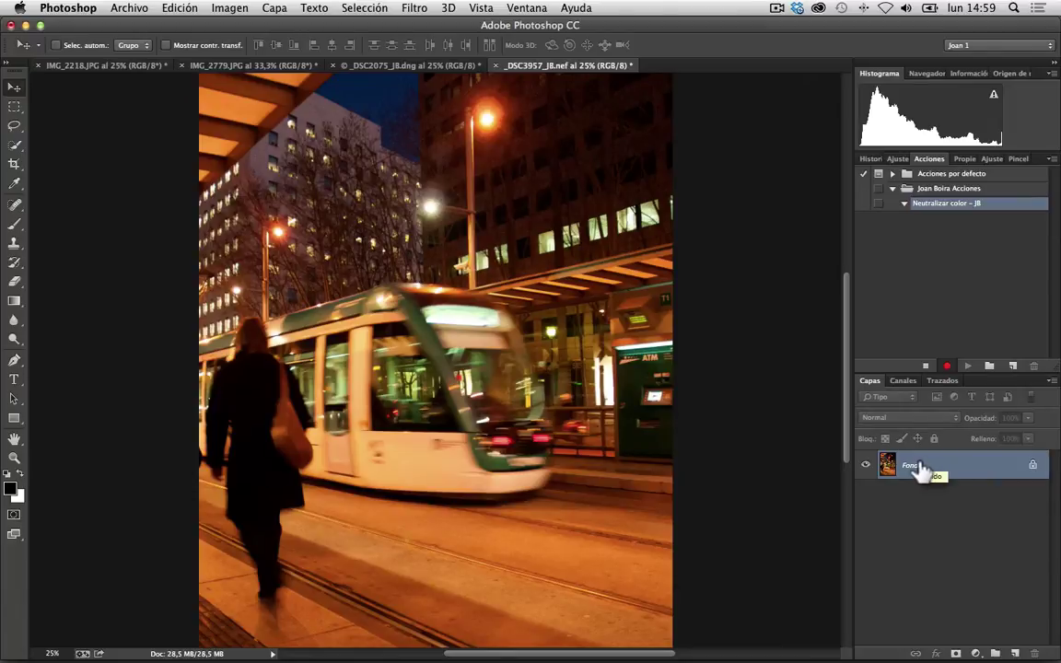
Step: Duplicate Fondo into Fondo copia and switch the copy's blend mode to Color
drag(921, 467, 1013, 653)
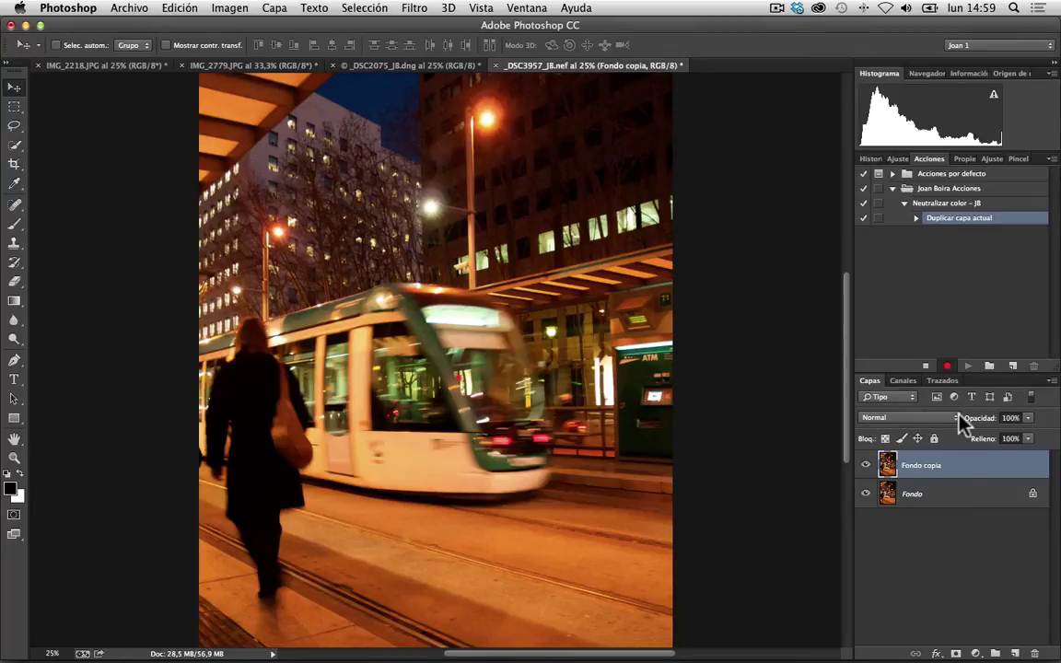
drag(958, 416, 953, 649)
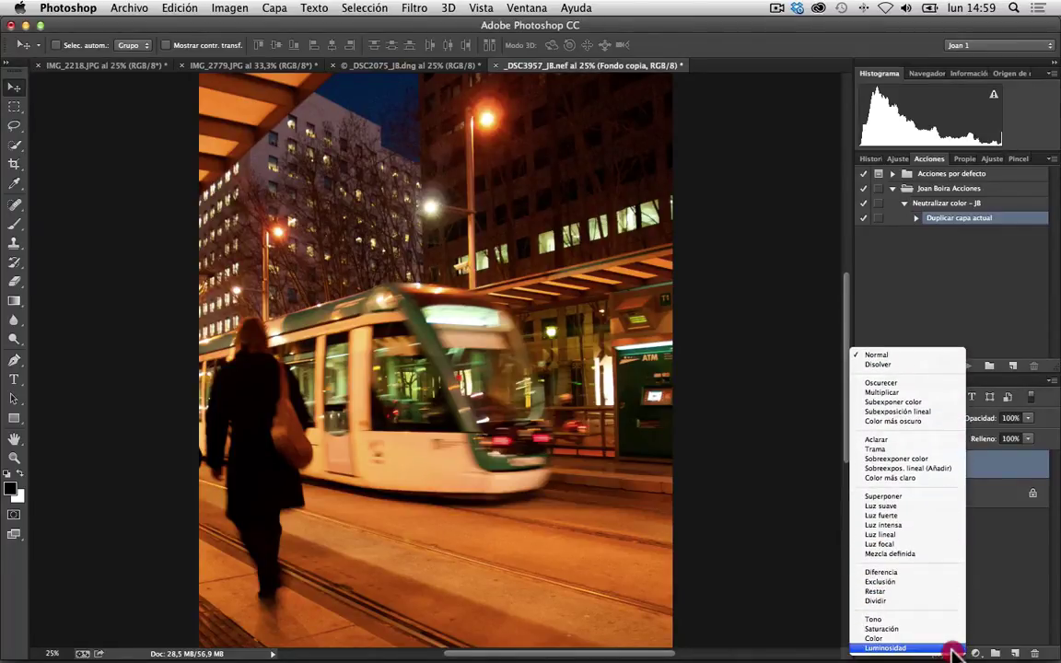
drag(952, 650, 952, 637)
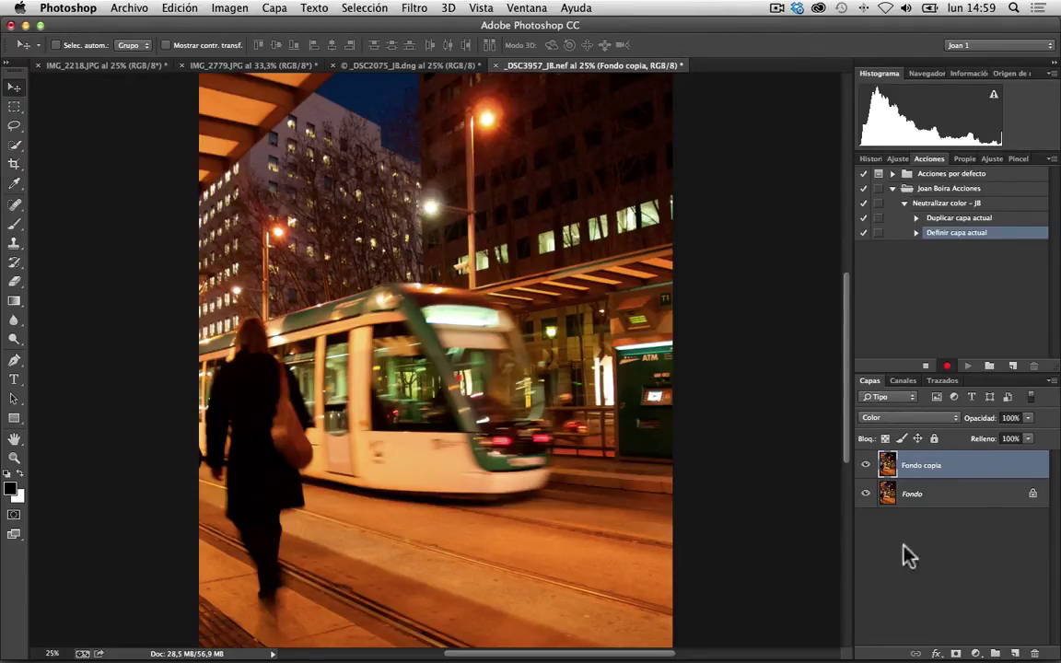
Step: Apply Imagen > Ajustes > Igualar color with Neutralizar ticked to Fondo copia
click(230, 7)
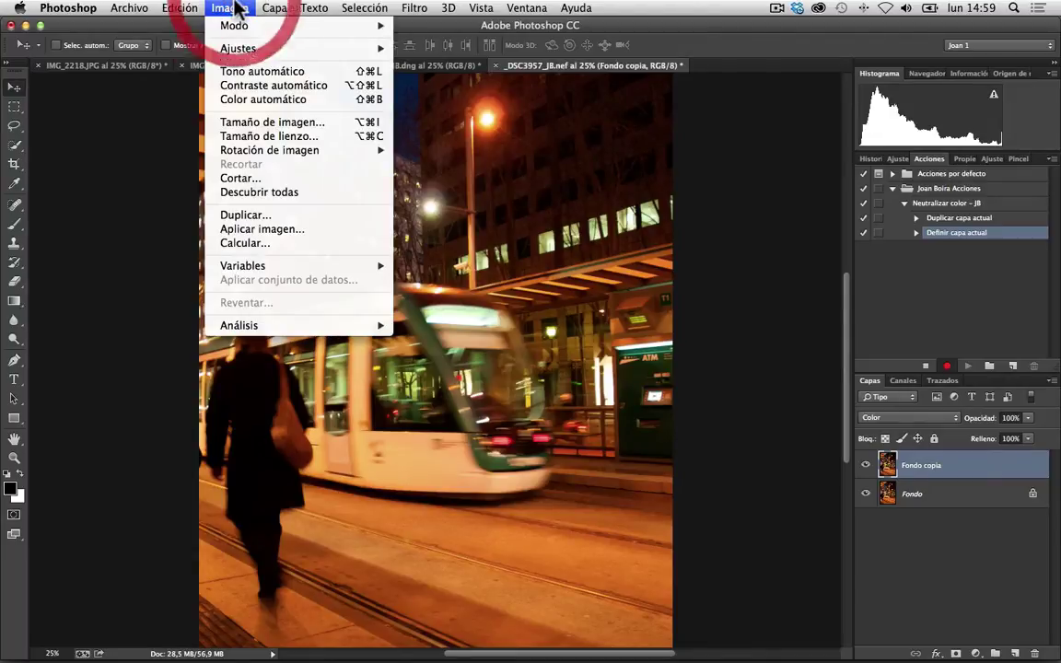
mouse_move(238, 48)
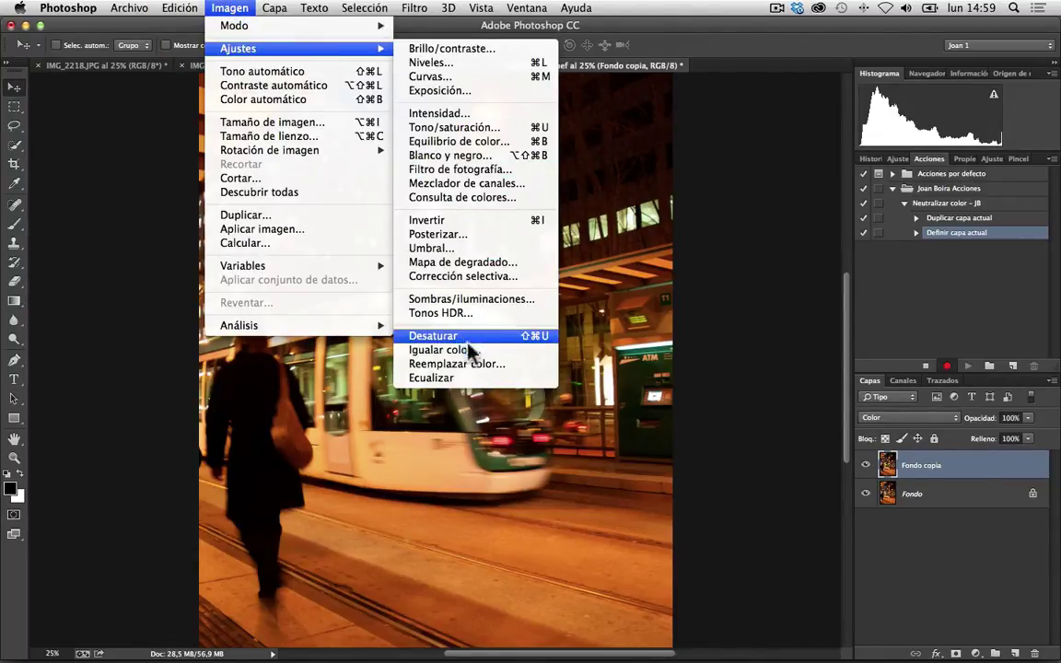
click(497, 351)
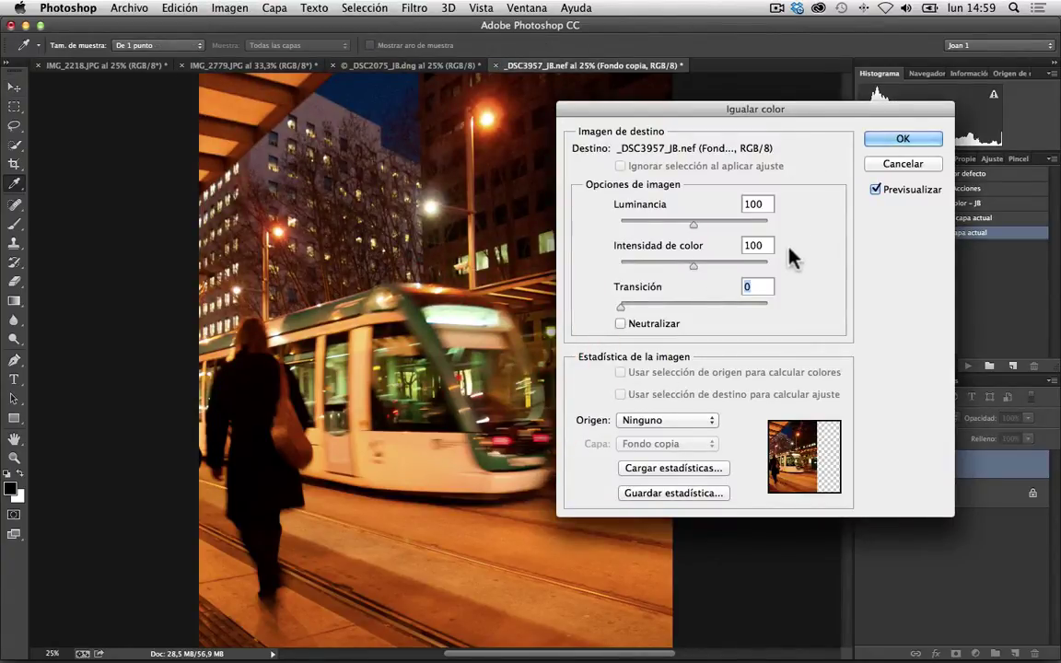
click(621, 323)
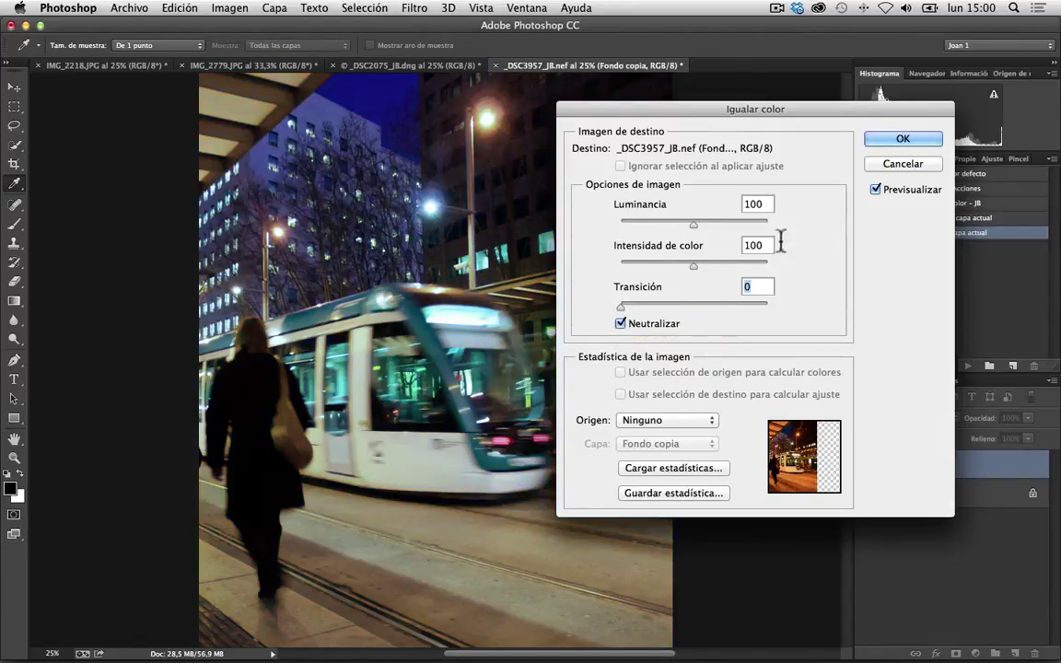
click(906, 139)
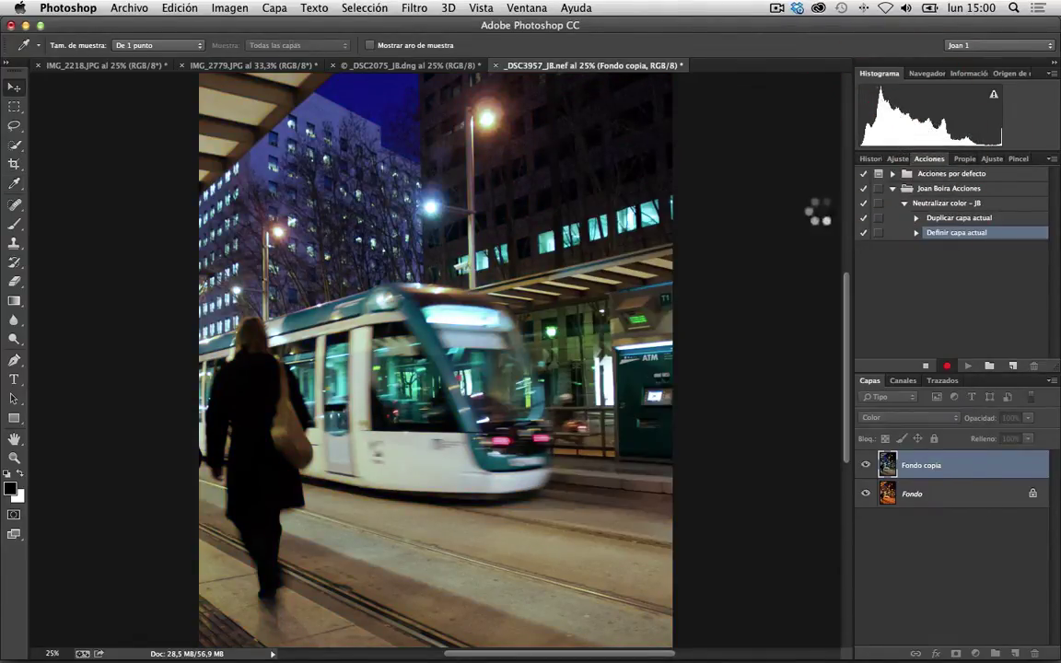
Step: Stop recording, then toggle Fondo copia's visibility off and on to compare
click(926, 367)
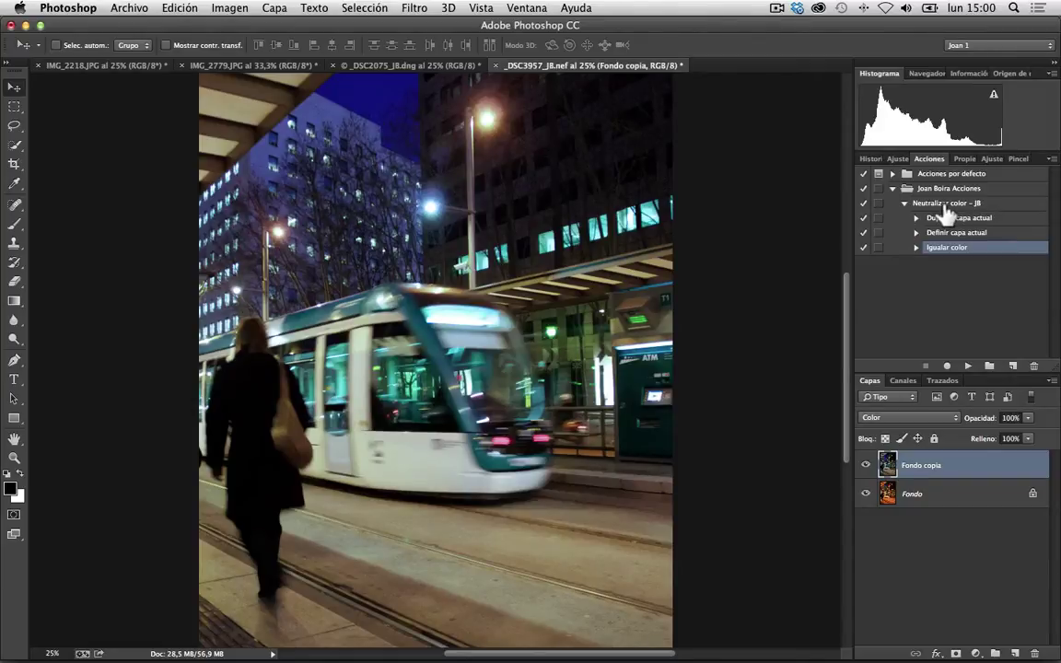
click(866, 466)
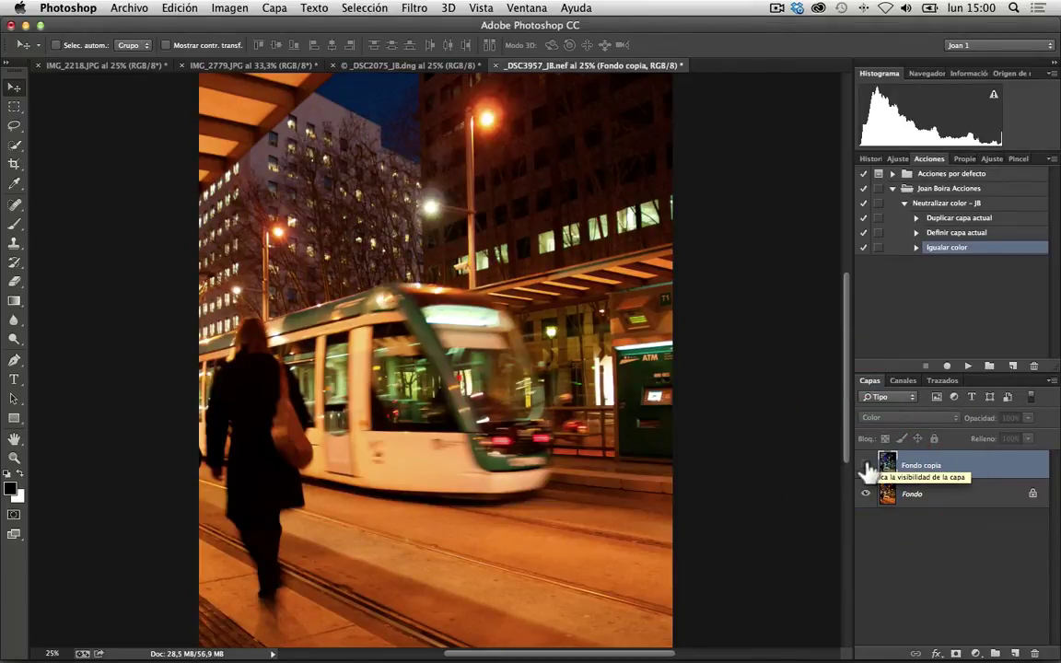
click(865, 466)
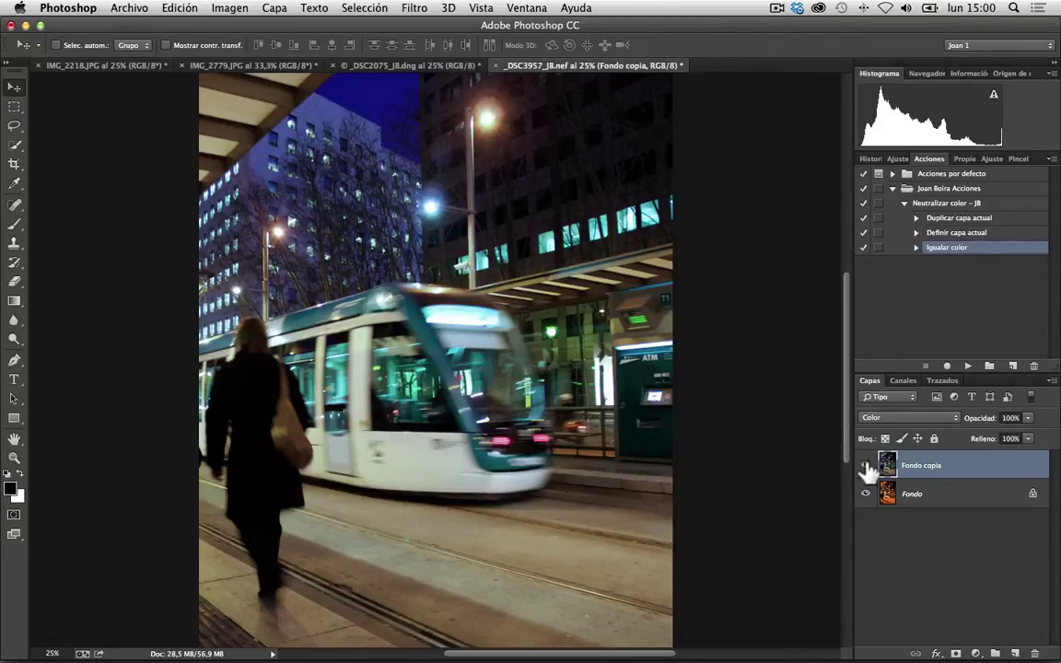
Step: Reduce Fondo copia's opacity from 100% to 65% and deselect the layer
click(1028, 417)
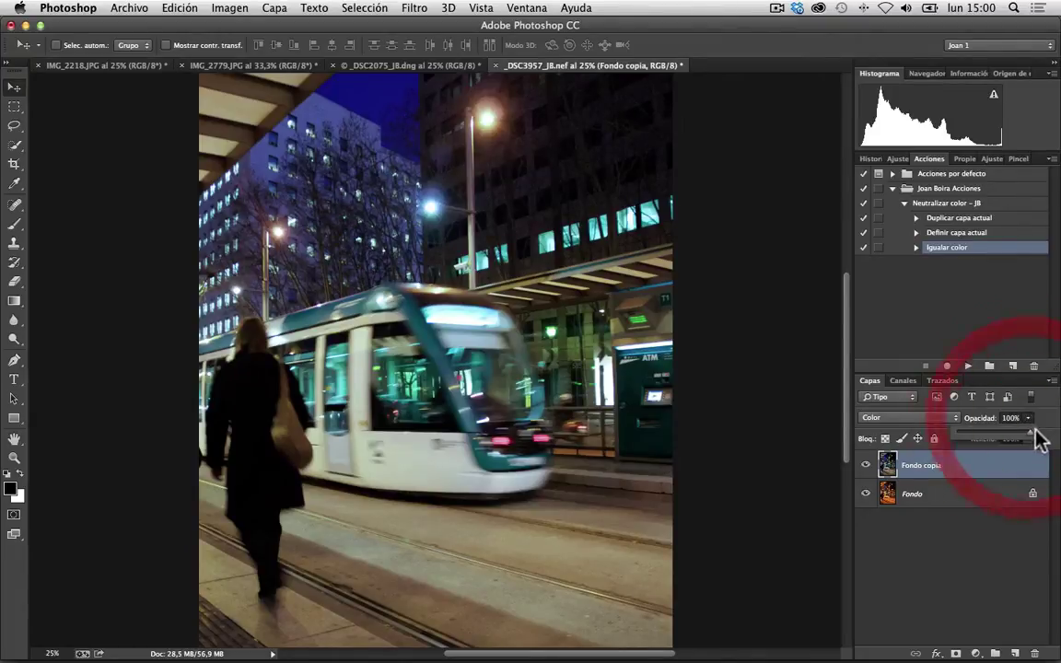
mouse_move(1031, 430)
mouse_down()
mouse_move(905, 415)
mouse_move(1029, 444)
mouse_move(1010, 442)
mouse_up()
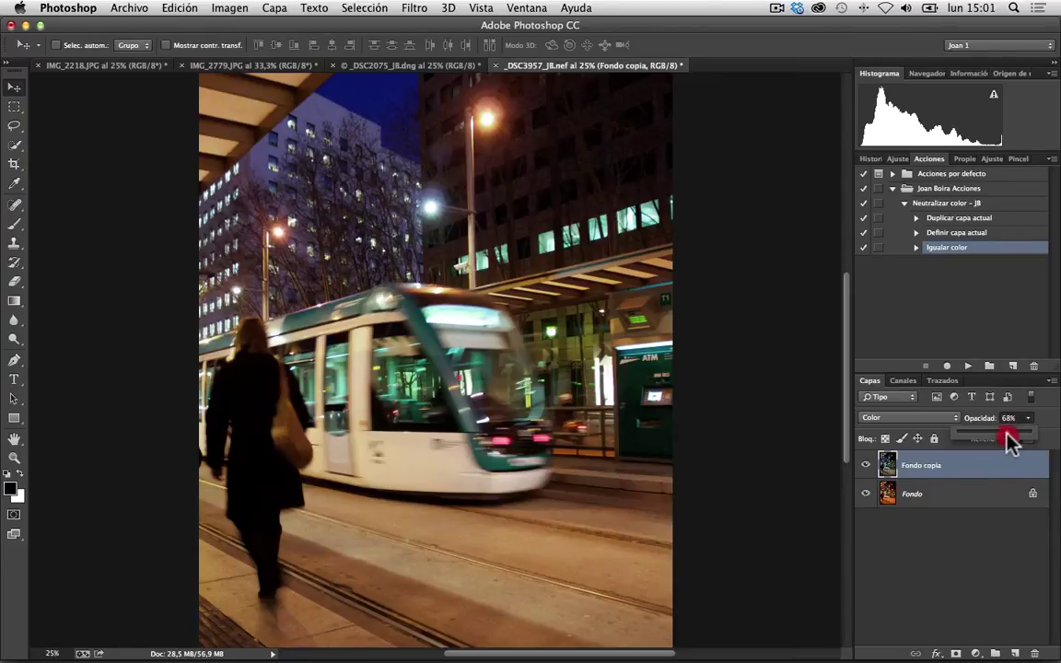
drag(1006, 433, 1003, 433)
click(994, 545)
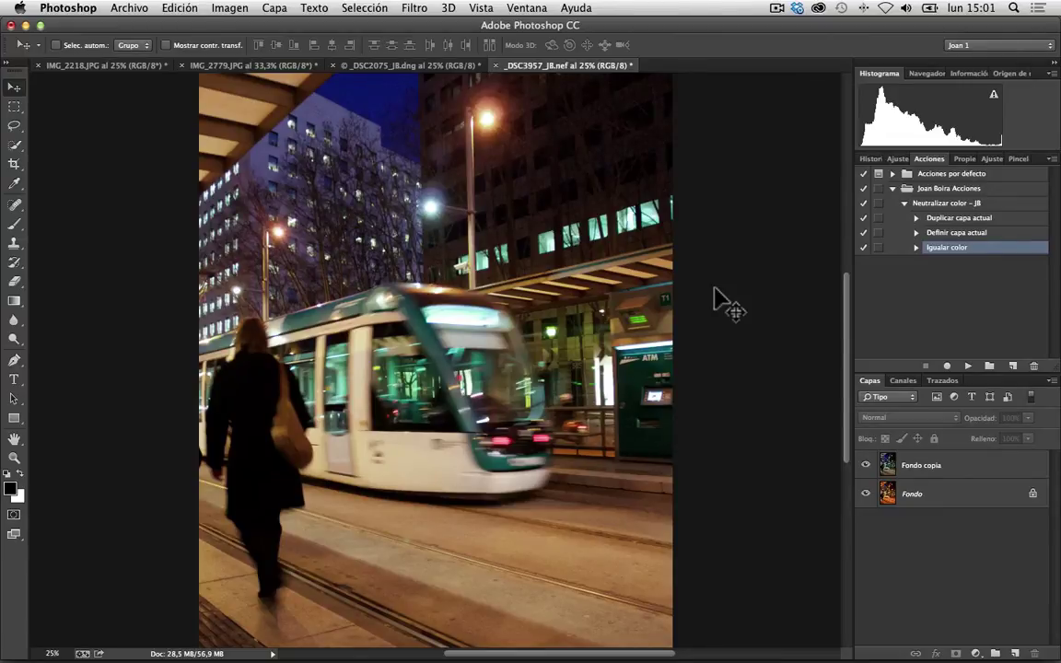
Step: Play the Neutralizar color – JB action on the _DSC2075_JB.dng harbour photo
click(403, 67)
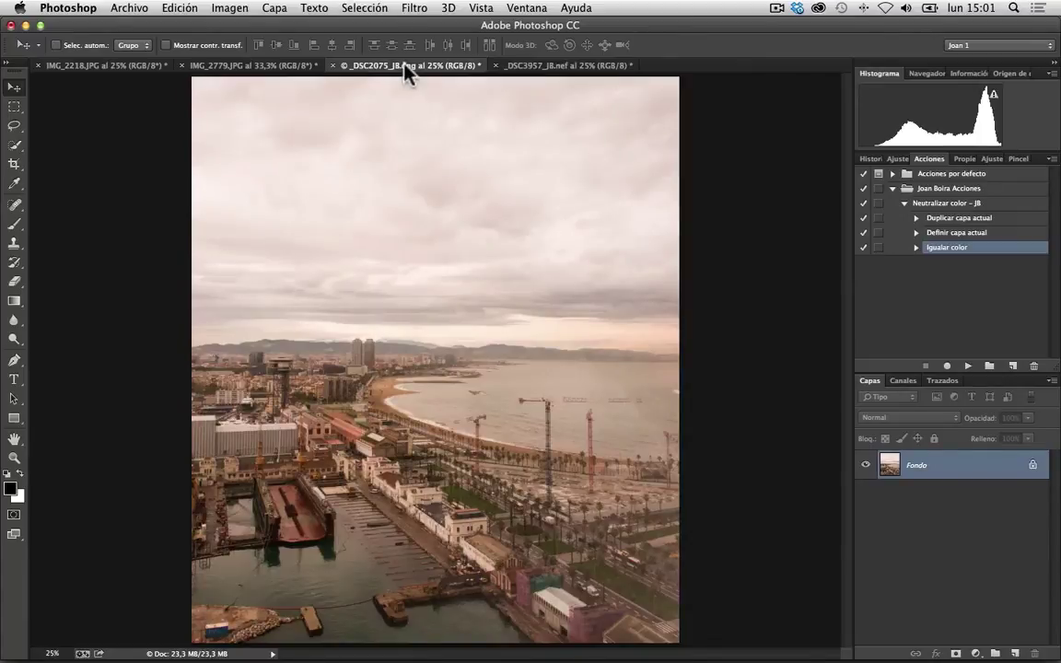
click(965, 204)
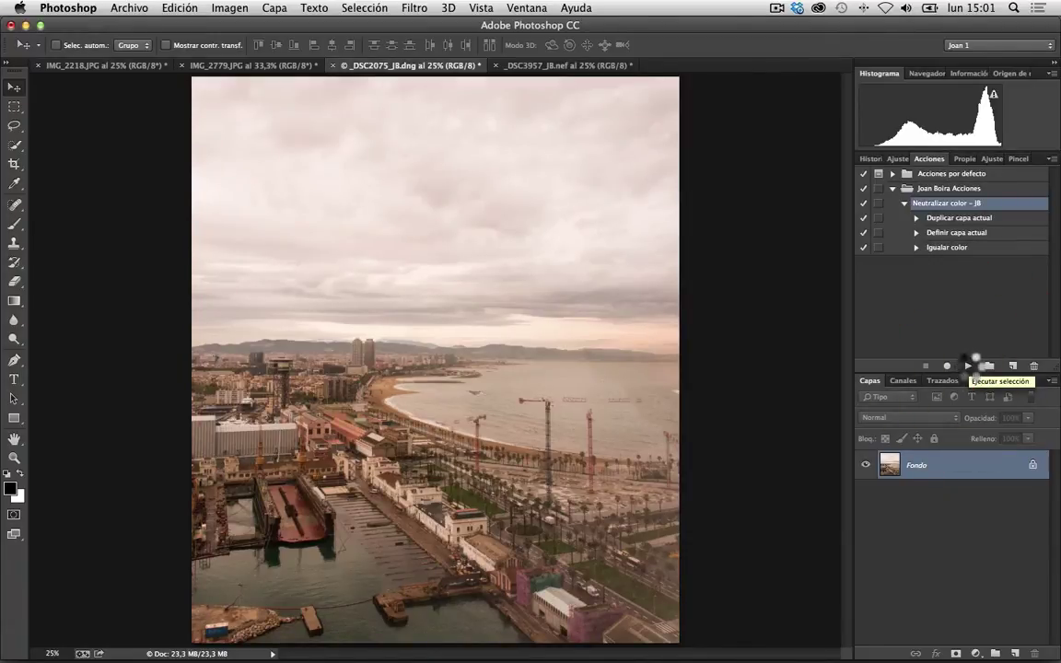
click(968, 366)
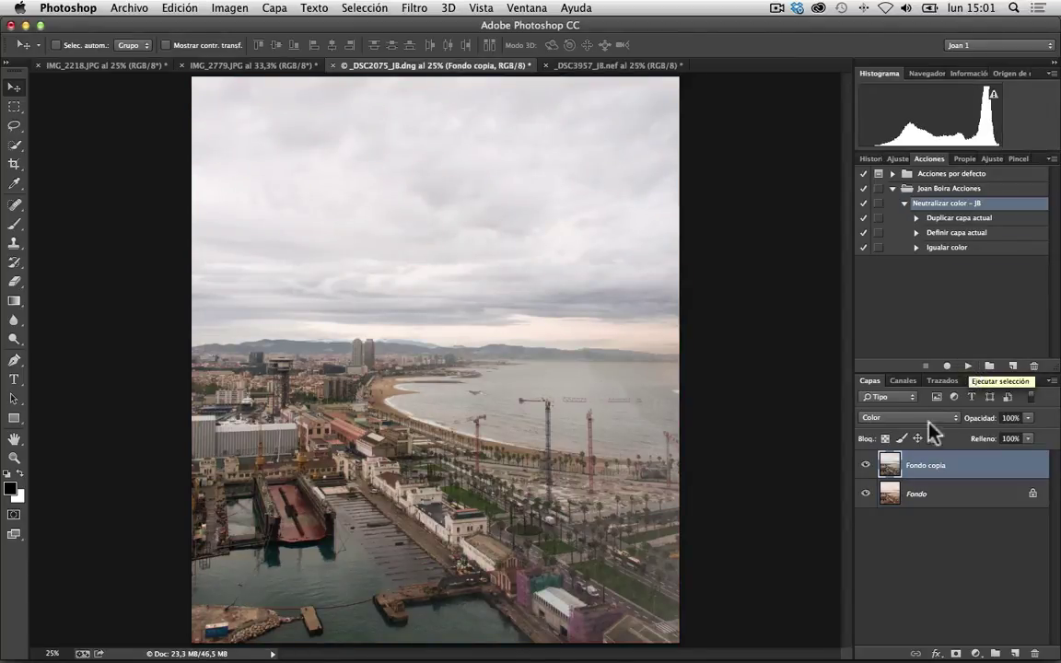
Step: Compare by toggling Fondo copia's visibility, then lower its opacity to 66%
click(866, 465)
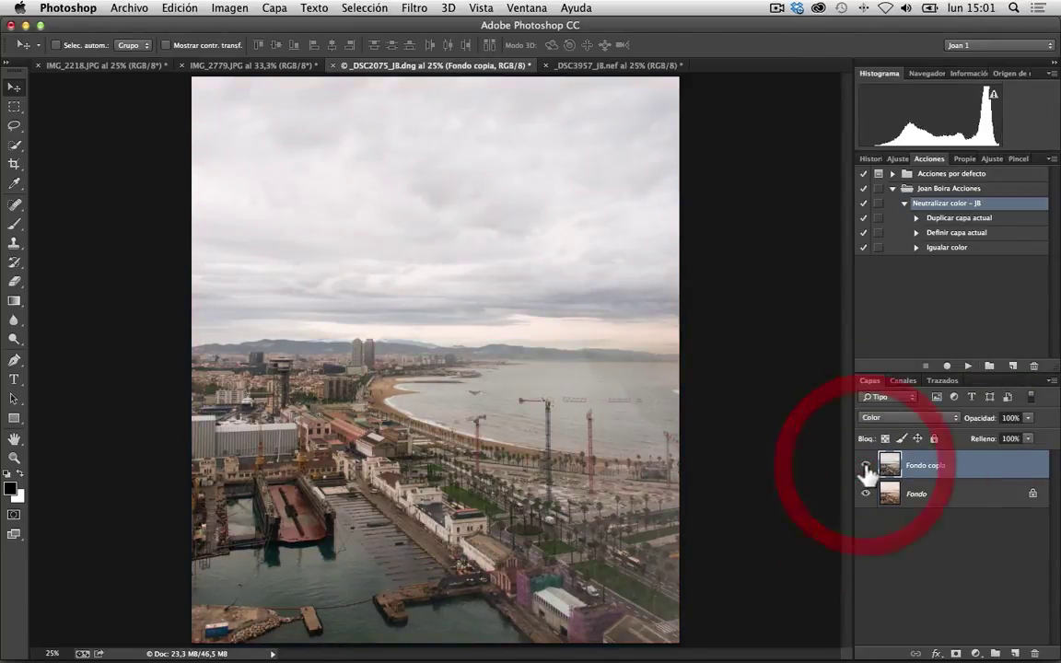
click(865, 465)
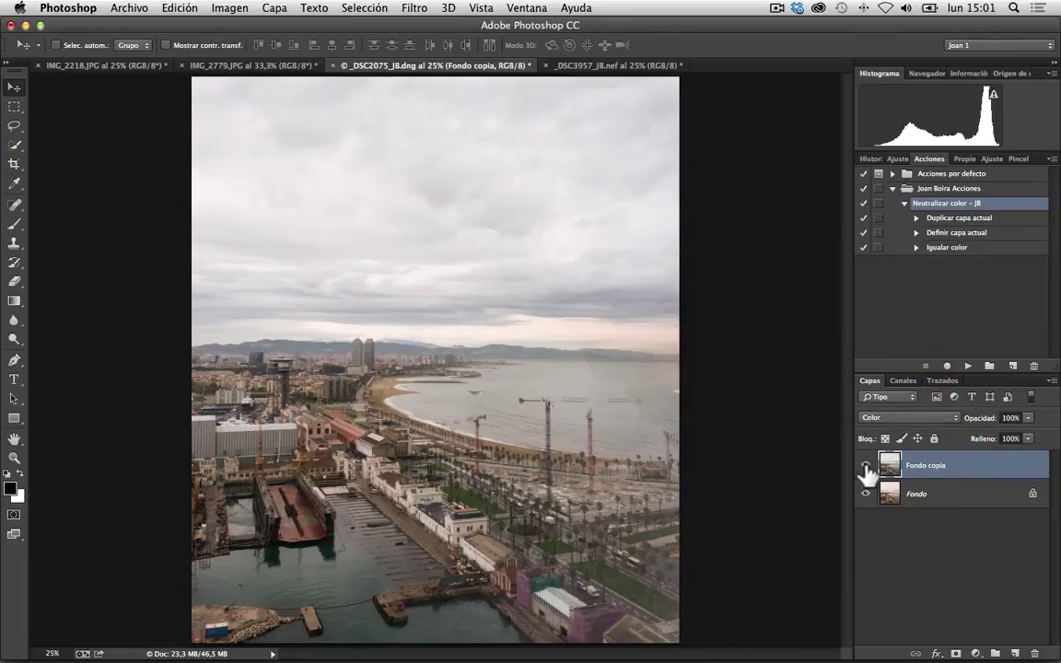
click(866, 465)
click(866, 467)
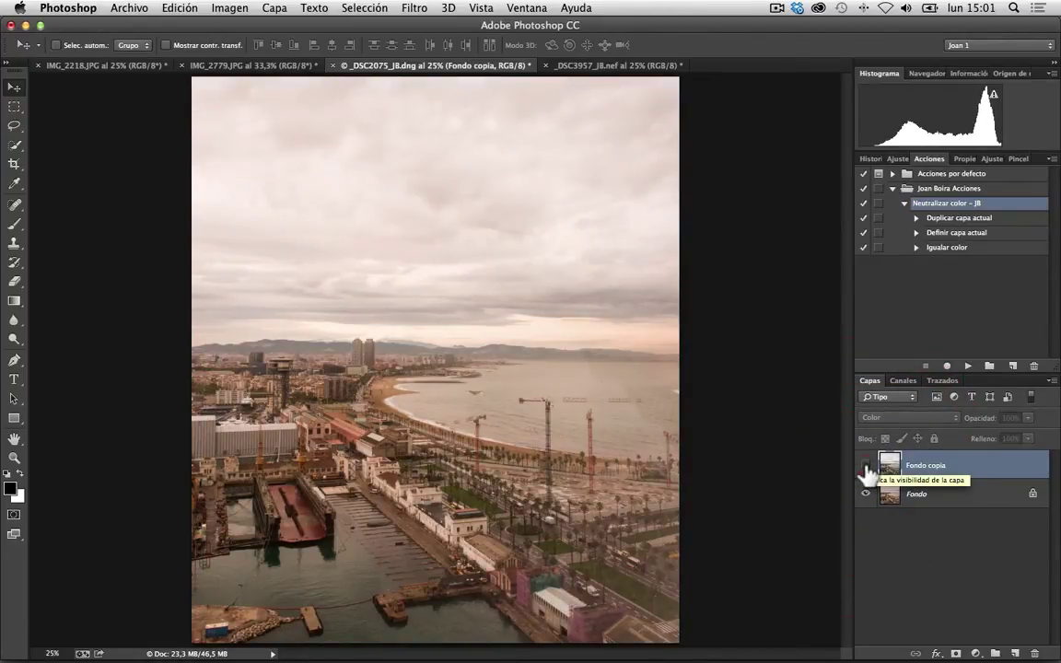
click(866, 466)
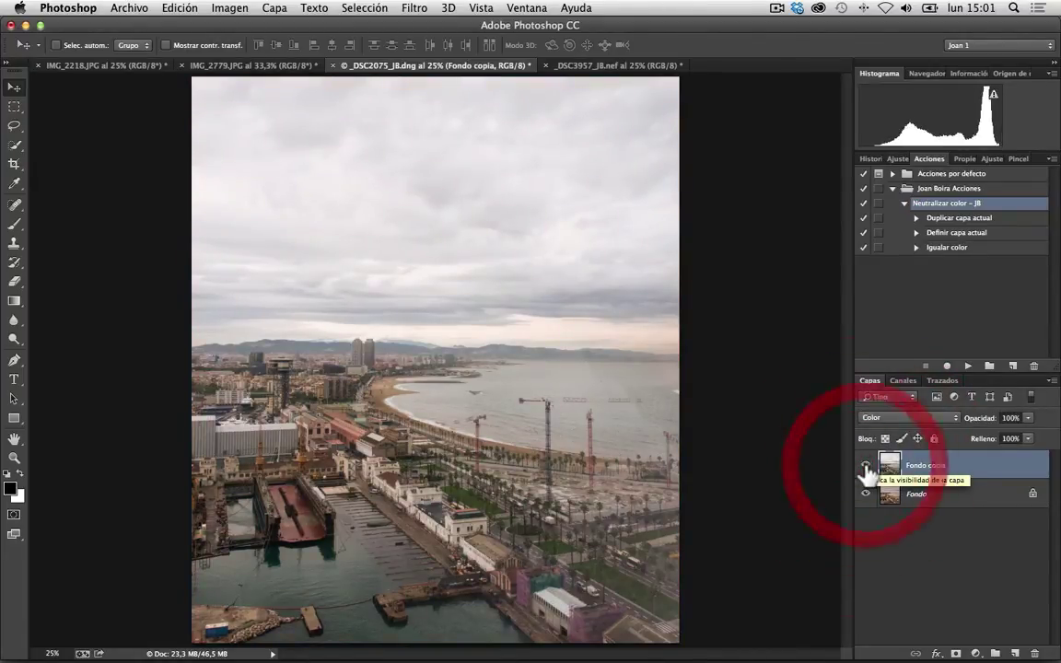
click(1027, 418)
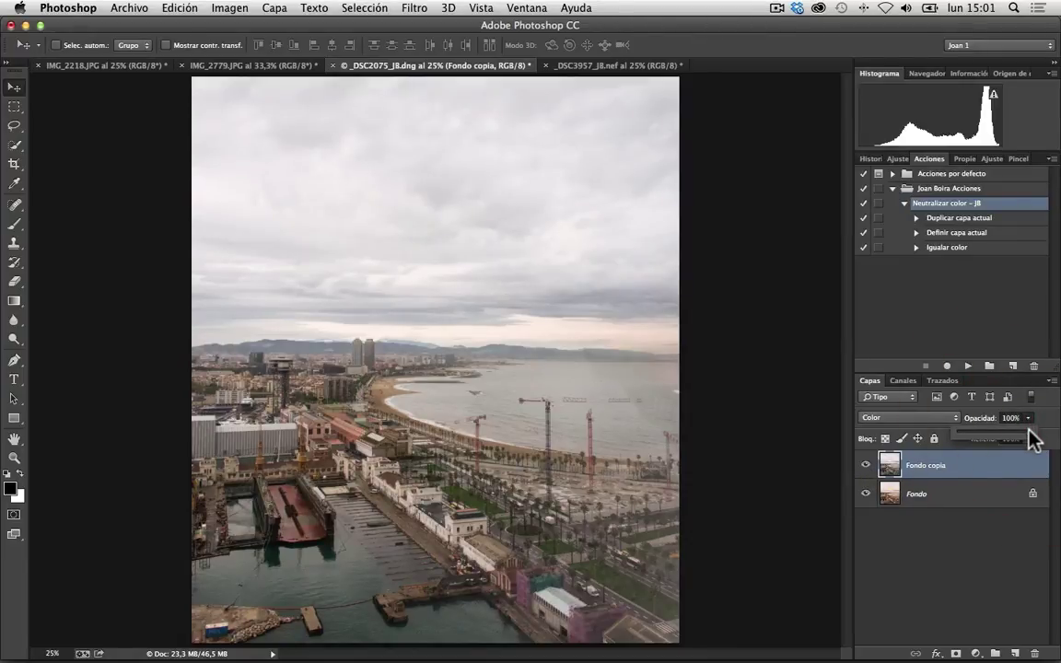
drag(1028, 429, 1003, 429)
Step: Run the action on IMG_2779.JPG, then switch to the underwater IMG_2218.JPG photo
click(999, 530)
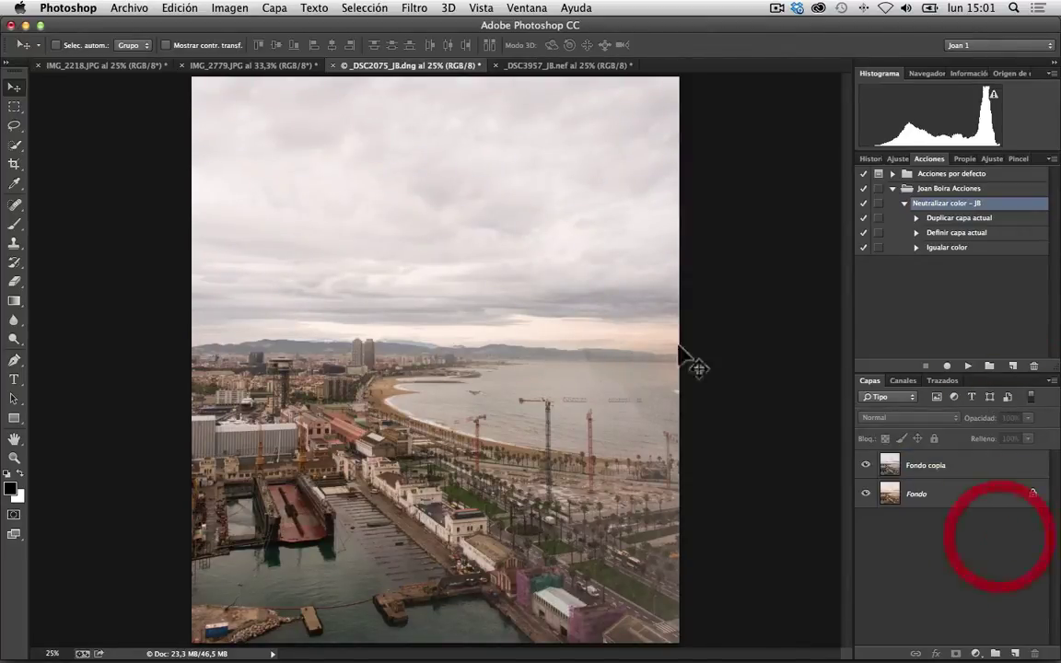
click(263, 67)
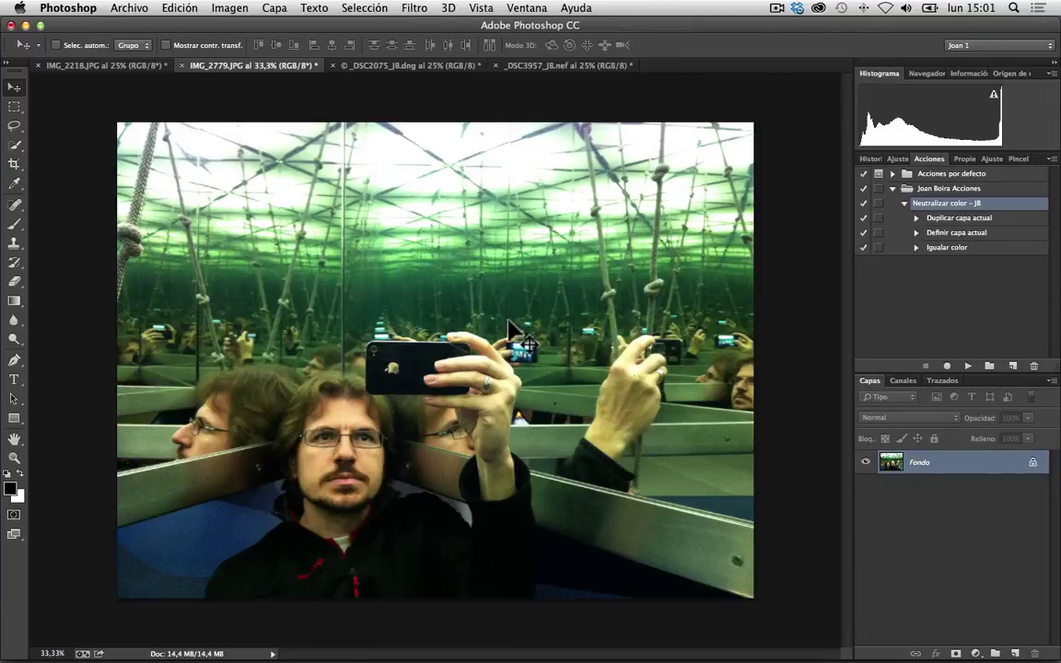
click(967, 367)
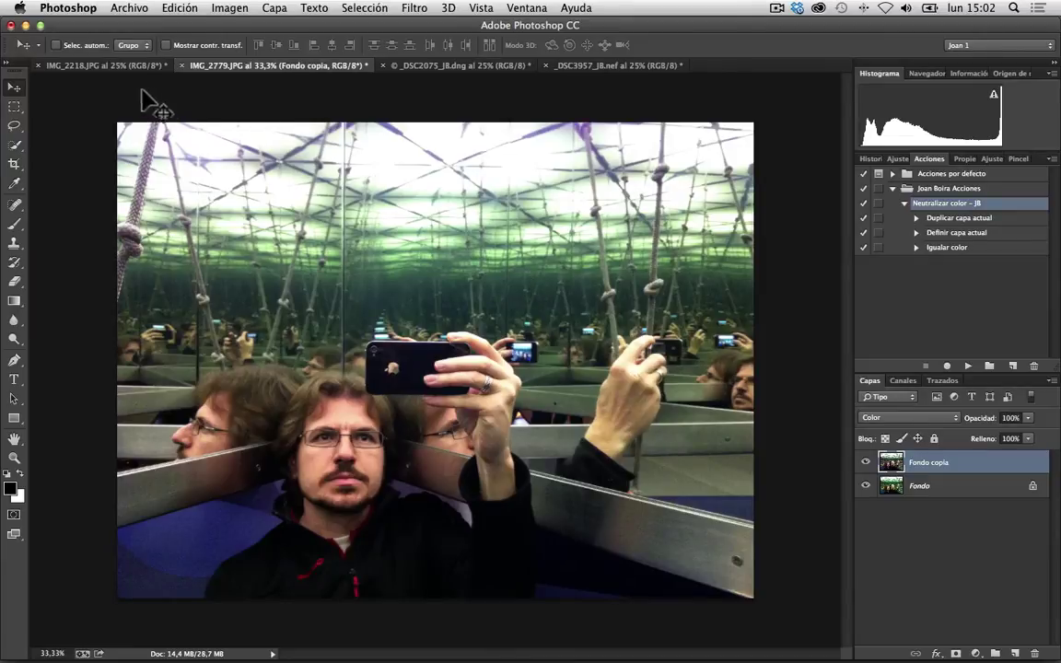
click(115, 67)
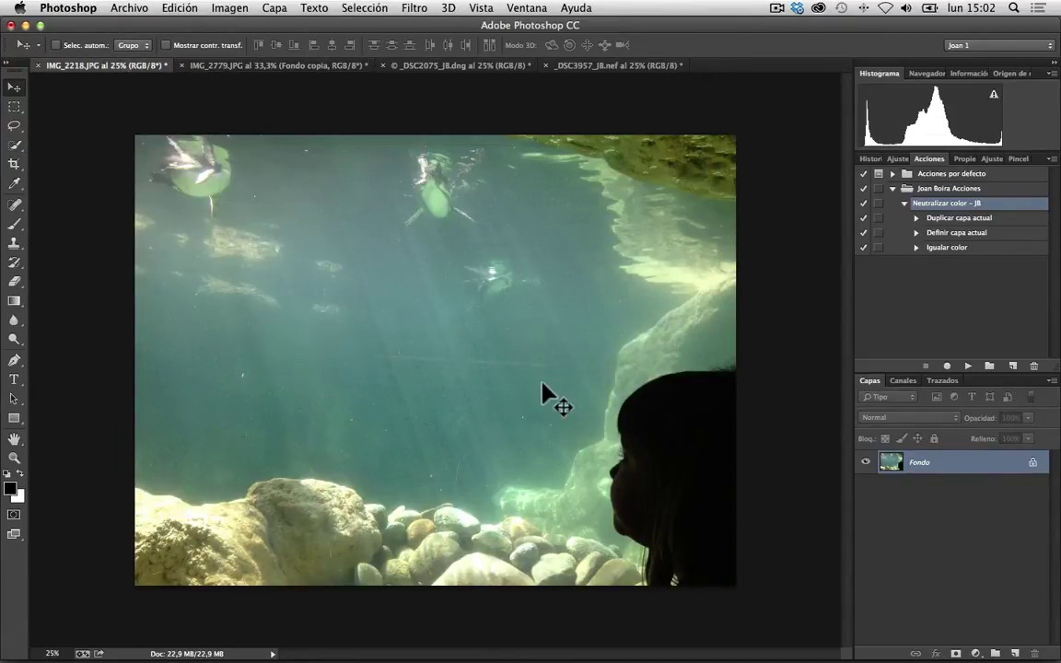
Step: Play Neutralizar color – JB on IMG_2218.JPG to remove its green cast, then minimize Photoshop
click(968, 366)
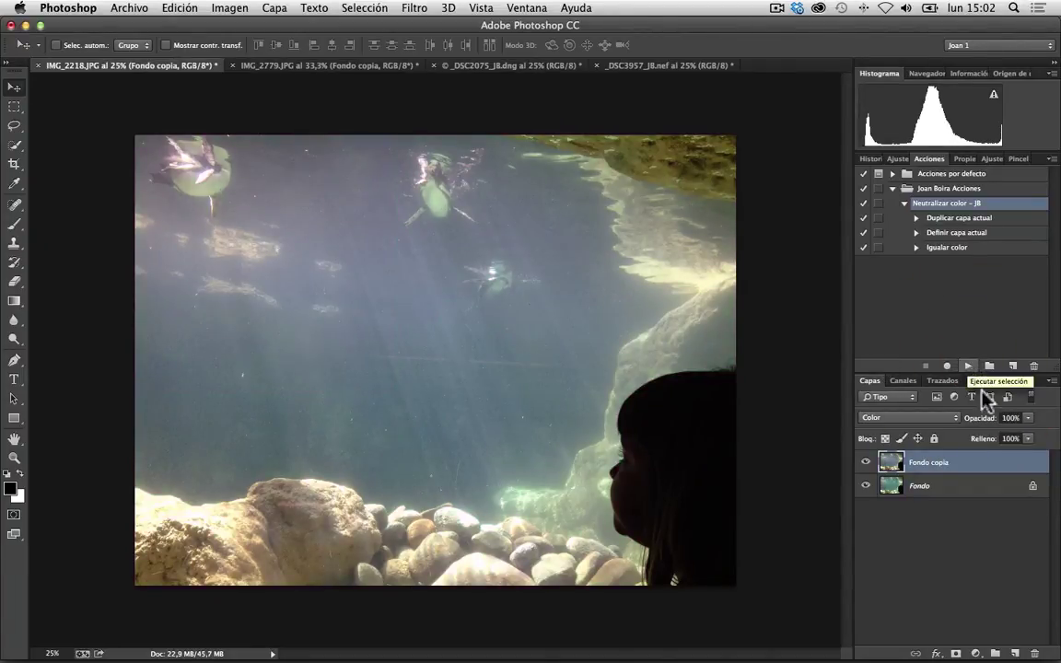
click(26, 25)
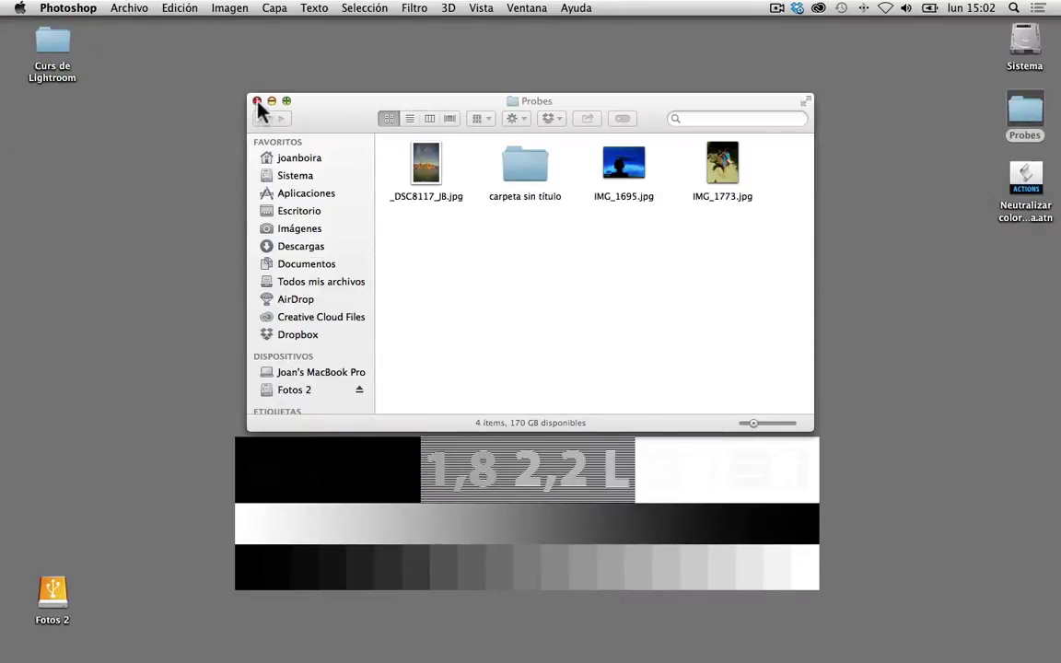
Step: Close the Probes window, move the Neutralizar color .atn file to the desktop centre, and return to Photoshop
click(258, 102)
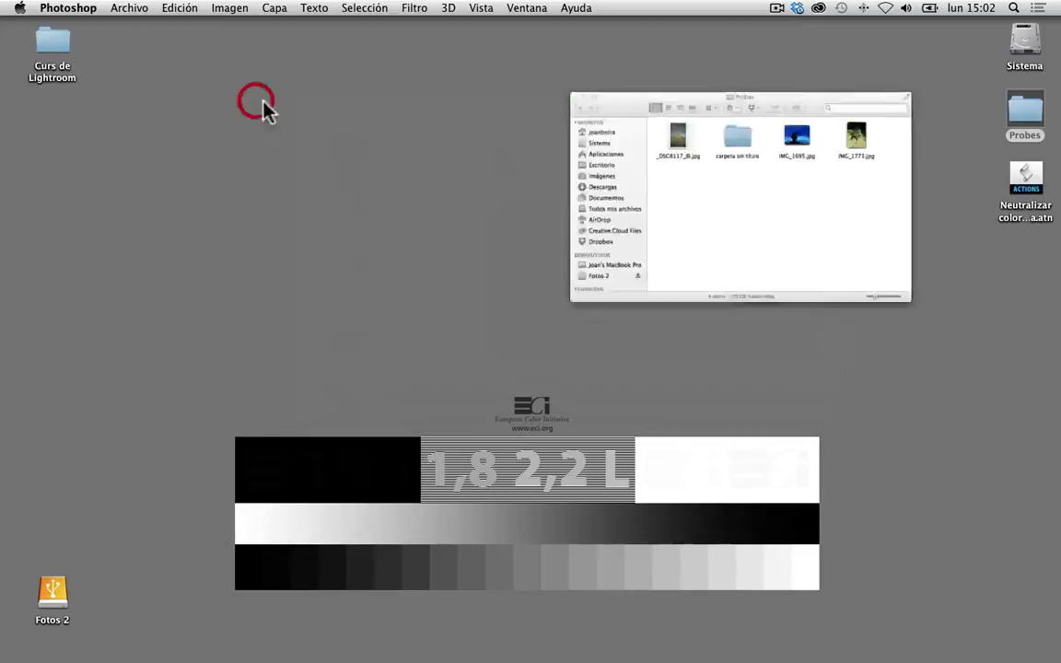
mouse_move(1014, 177)
mouse_down()
mouse_move(689, 167)
mouse_move(511, 194)
mouse_up()
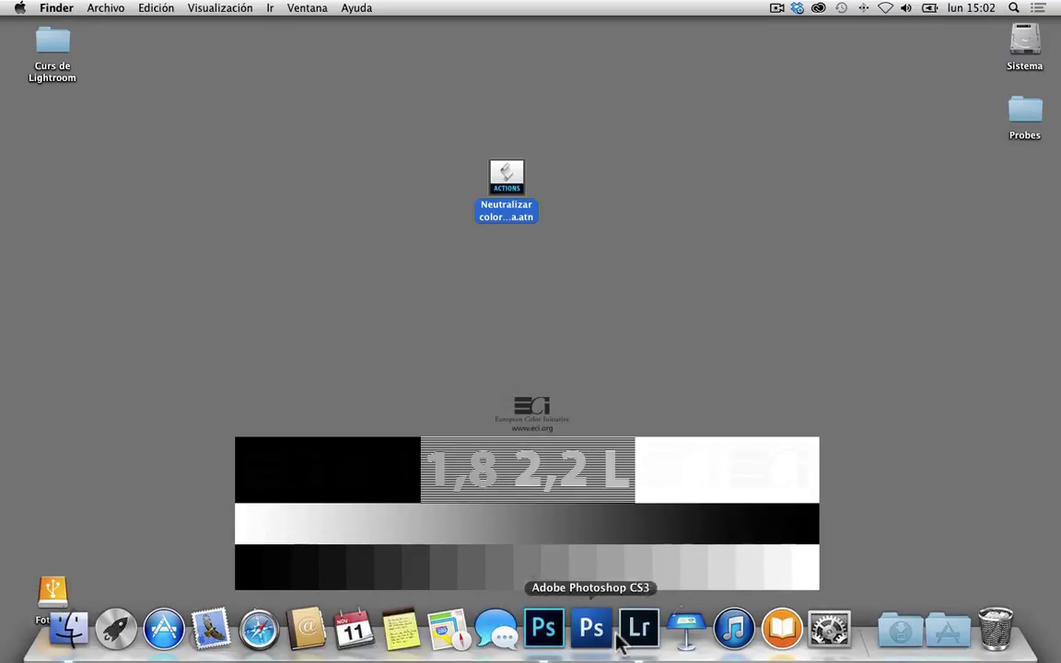
click(550, 628)
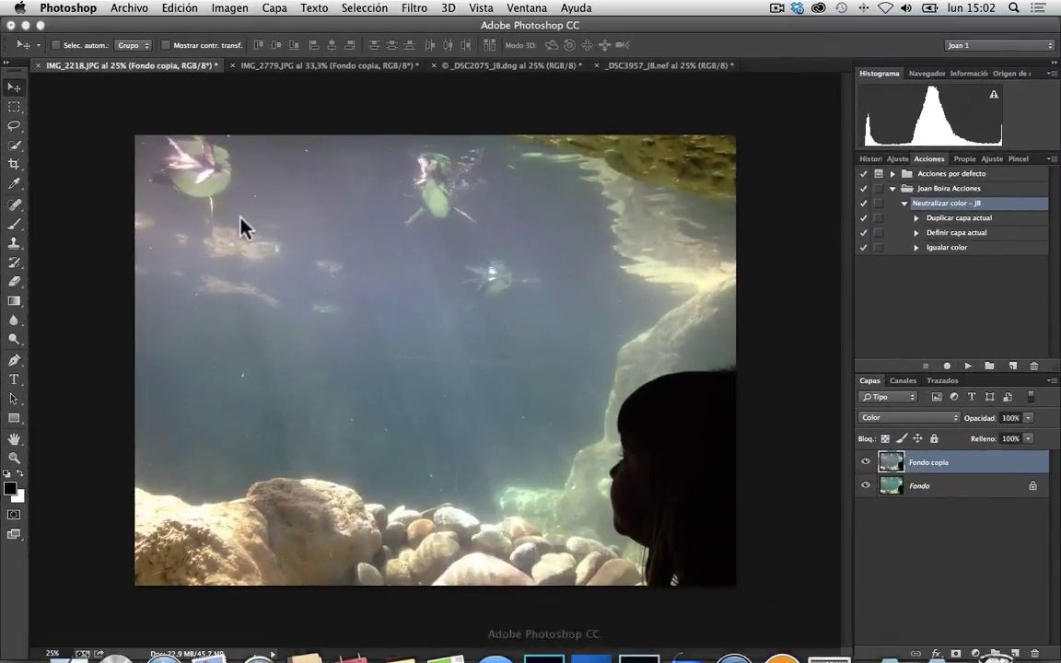
Step: Quit via Photoshop > Salir de Photoshop, choosing No guardar for every open photo
click(69, 7)
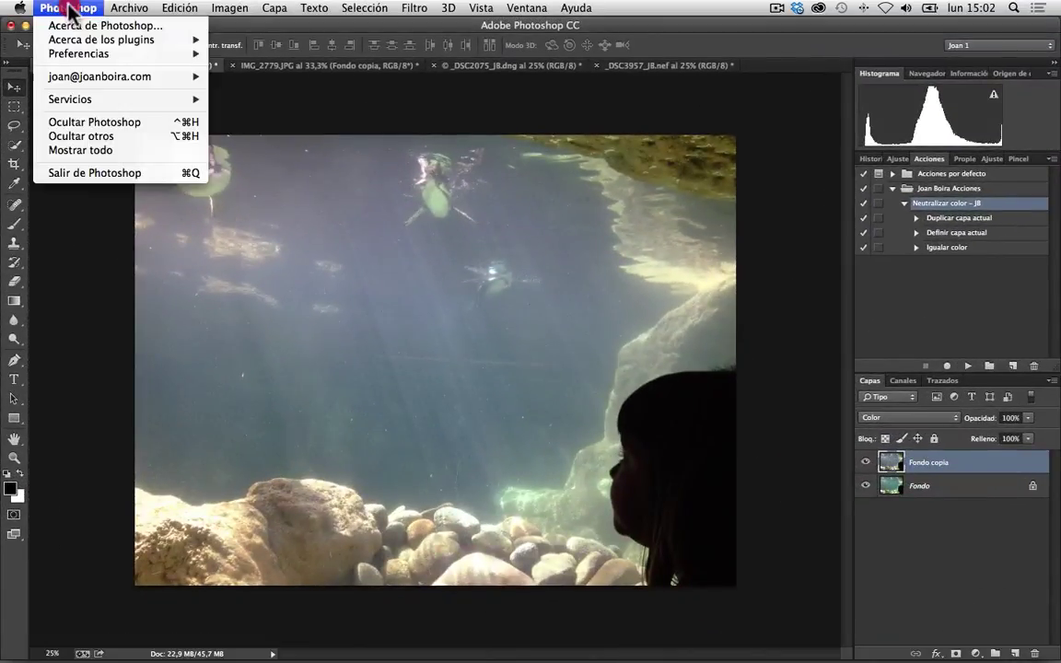
click(133, 173)
click(493, 239)
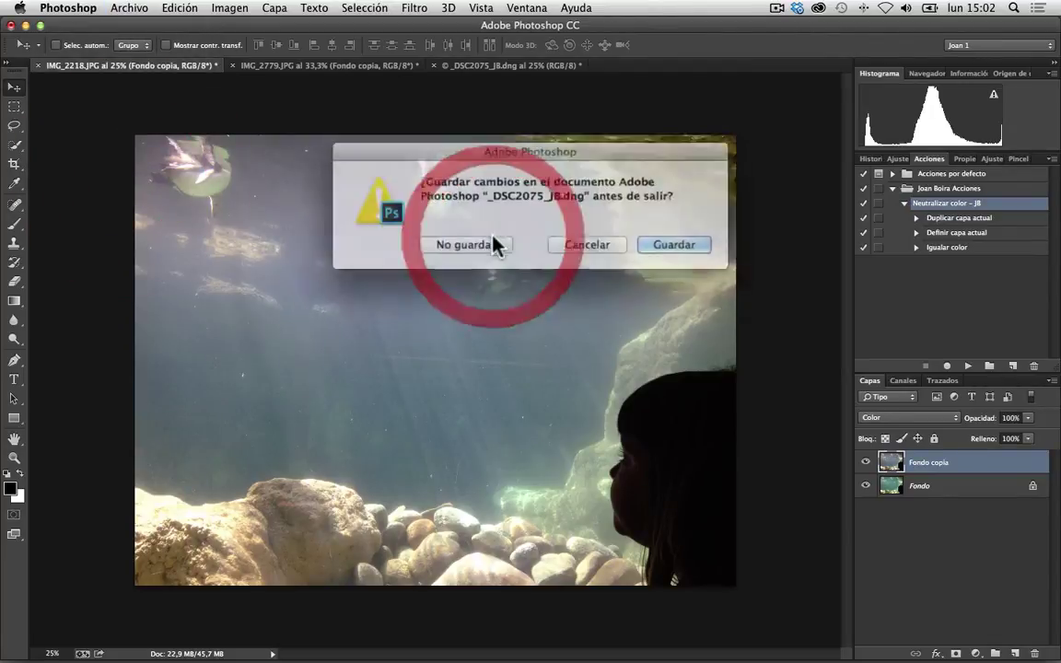
click(492, 239)
click(485, 233)
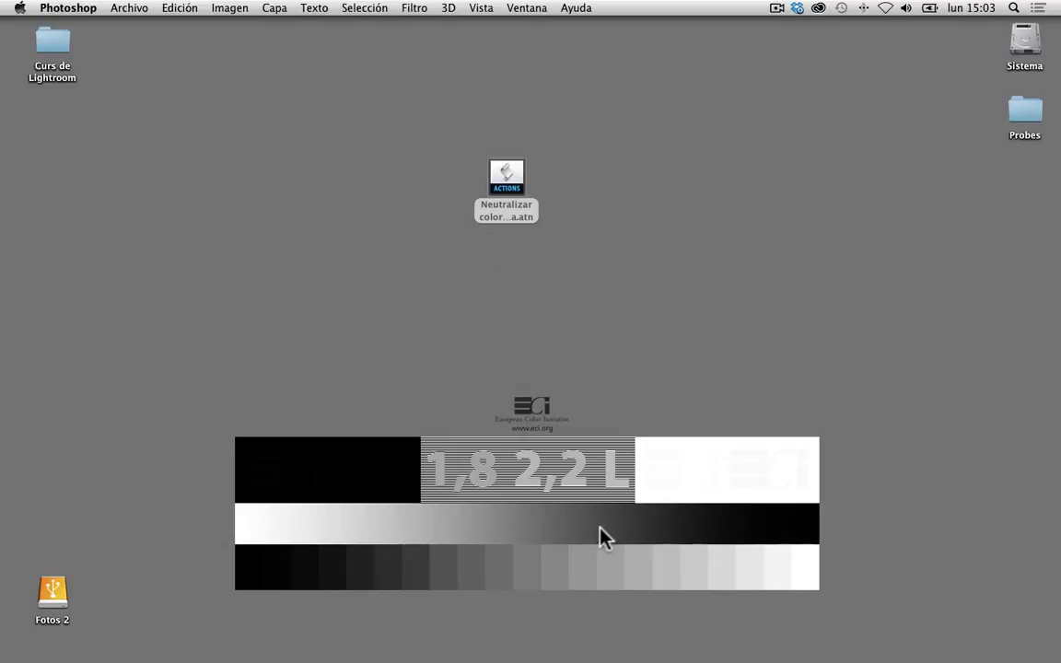
Step: Launch Photoshop CS3, load the Neutralizar color actions file and select the Neutralizar color – JB action
click(587, 632)
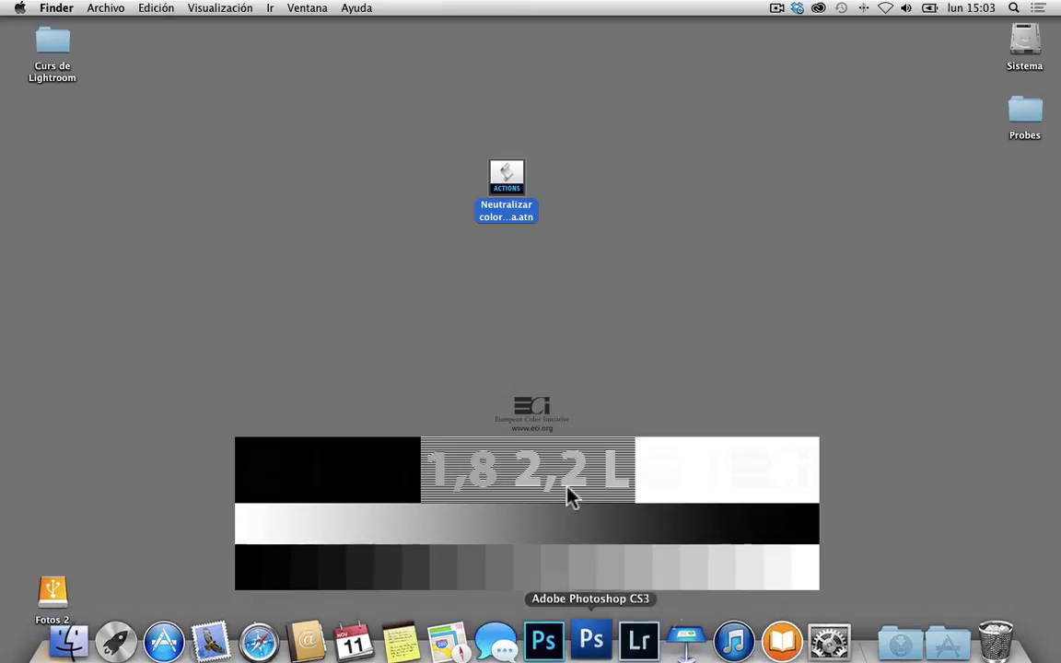
double_click(505, 177)
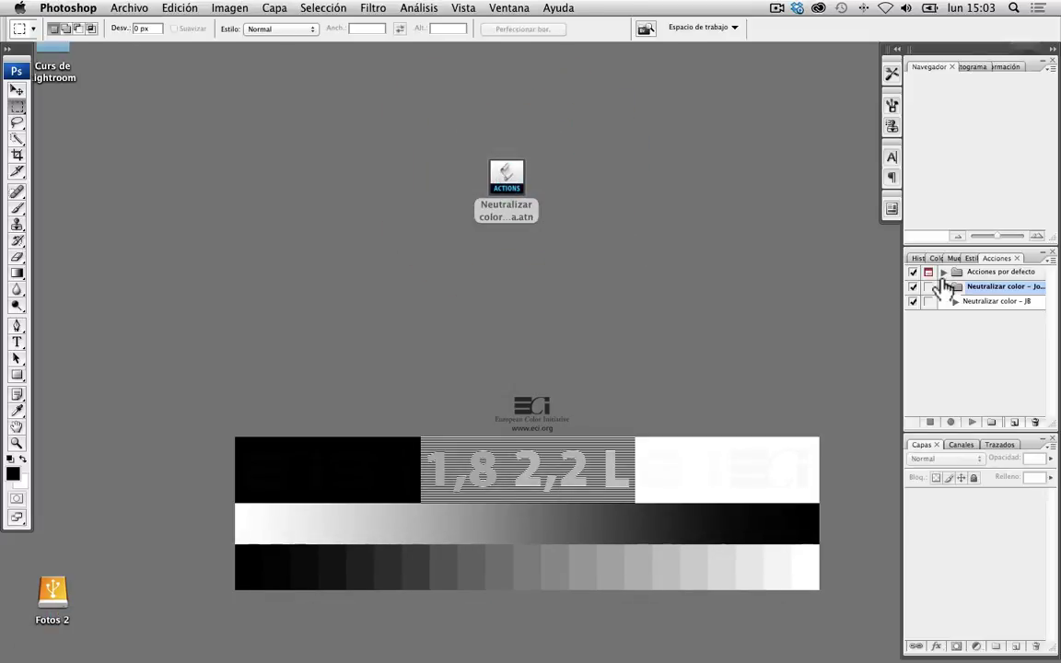
click(1000, 301)
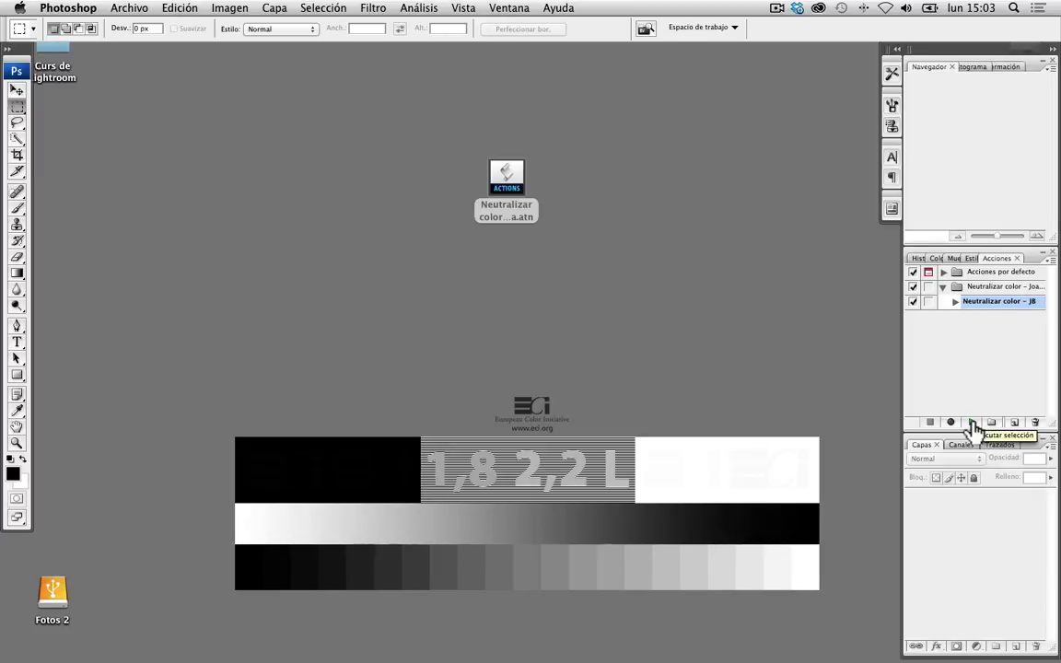
key(super+o)
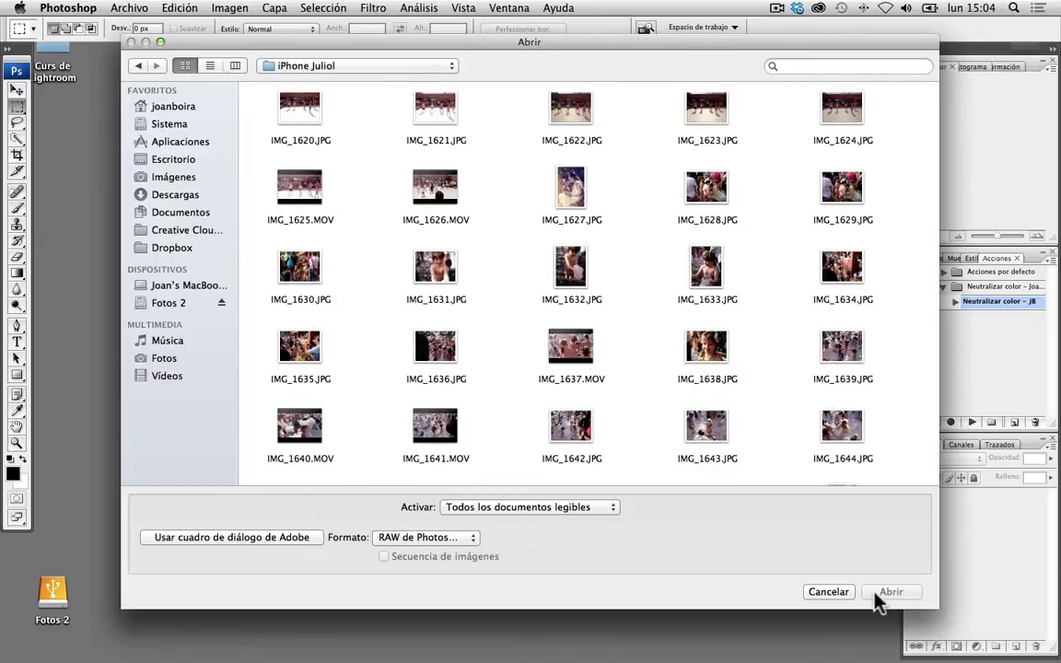
Step: Open IMG_1695.jpg and IMG_1773.jpg together from the Probes folder on the Escritorio desktop
click(842, 592)
click(746, 309)
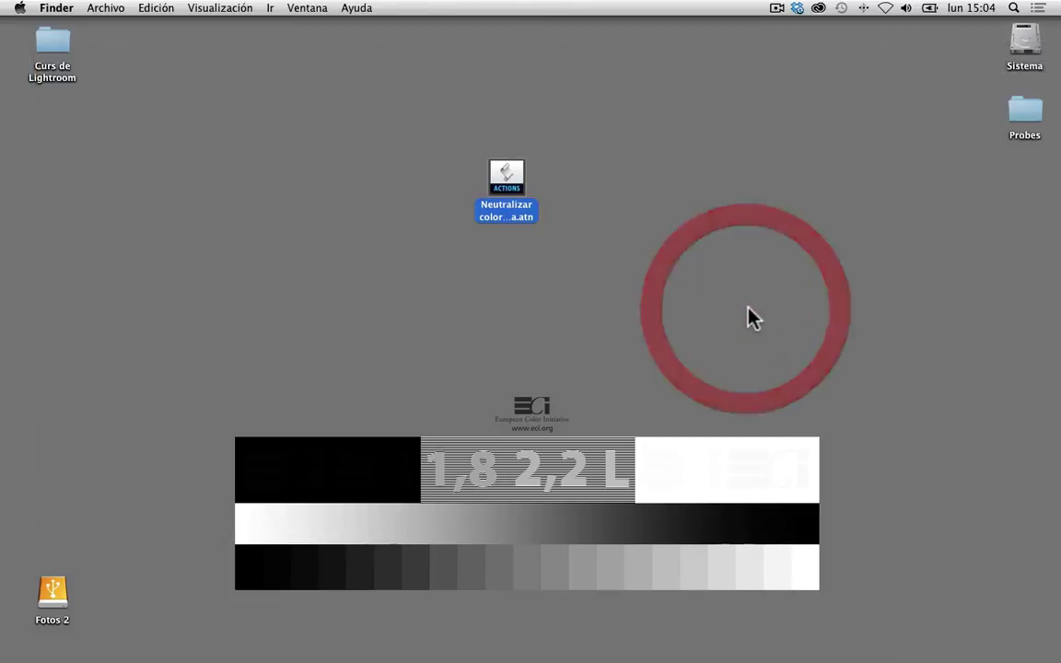
key(super+Tab)
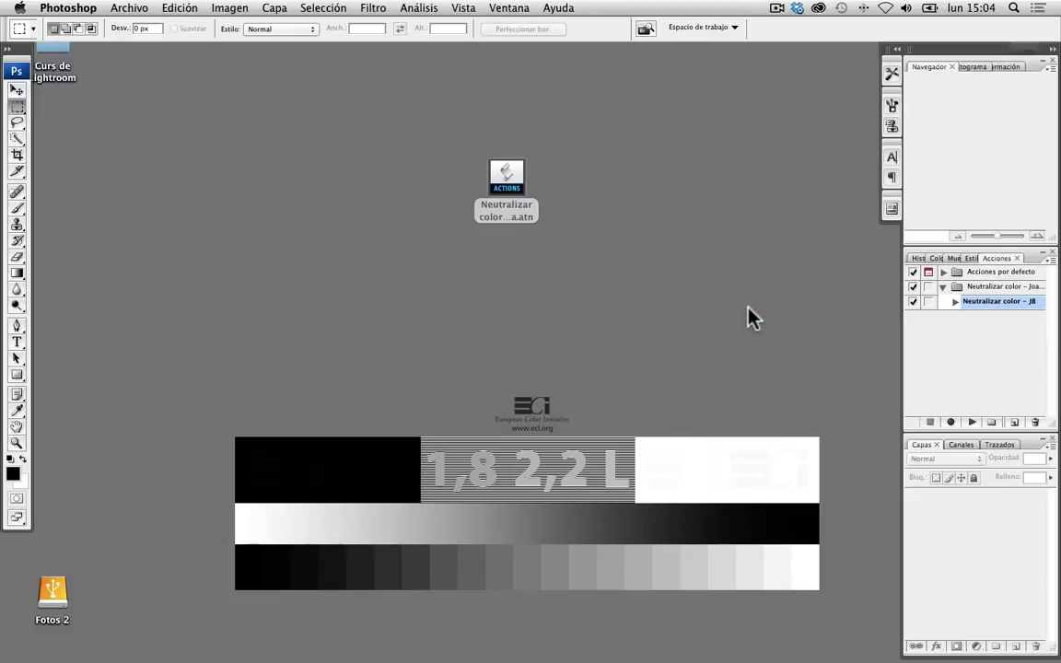
key(super+o)
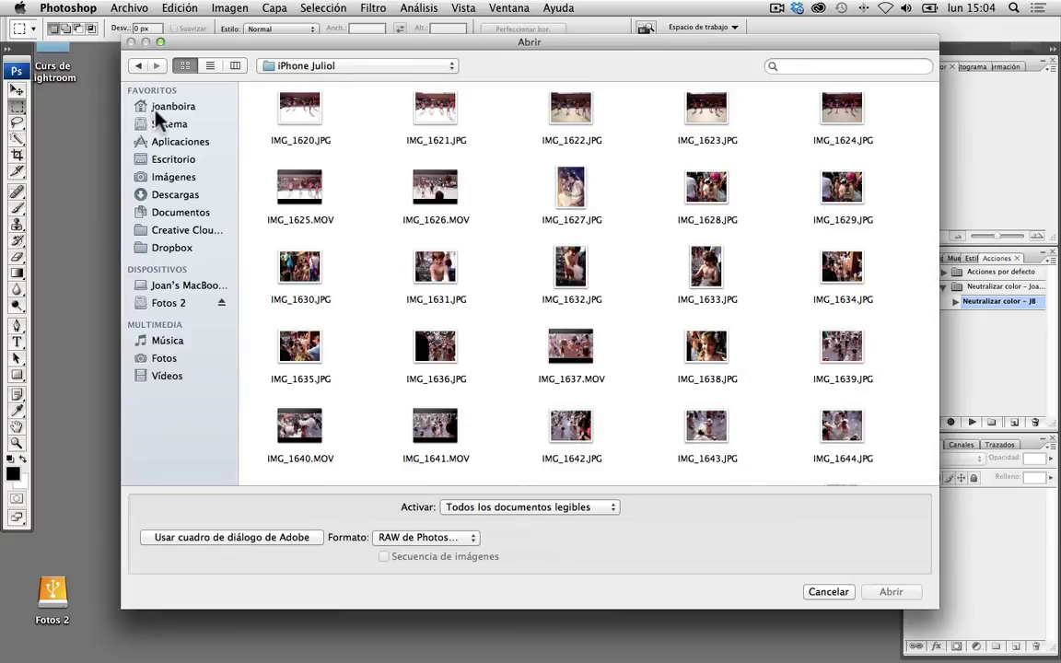
click(169, 161)
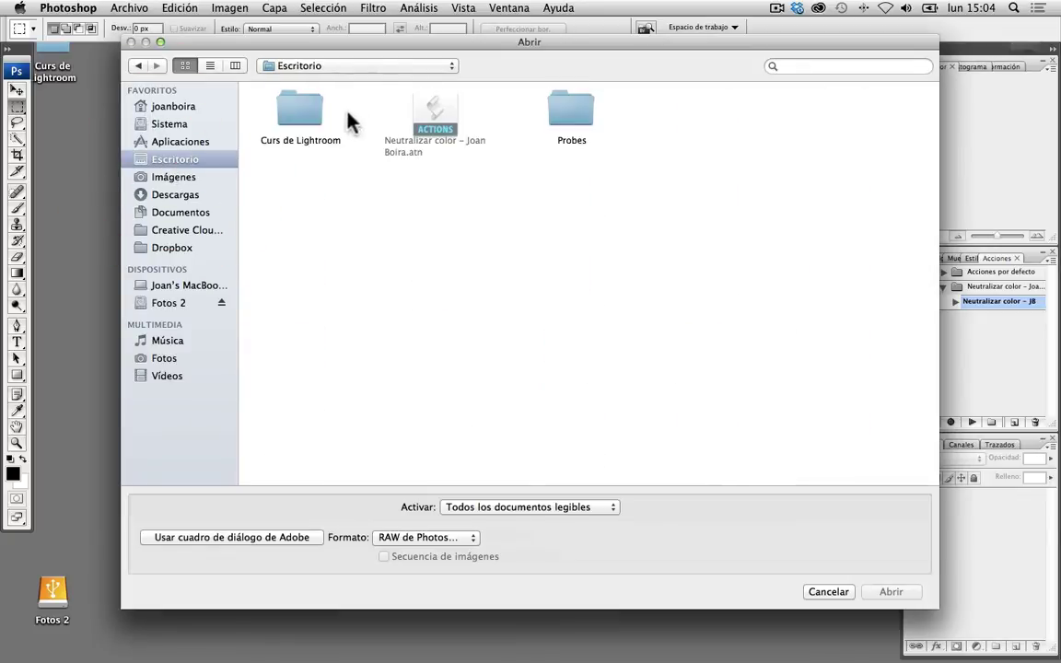
double_click(569, 108)
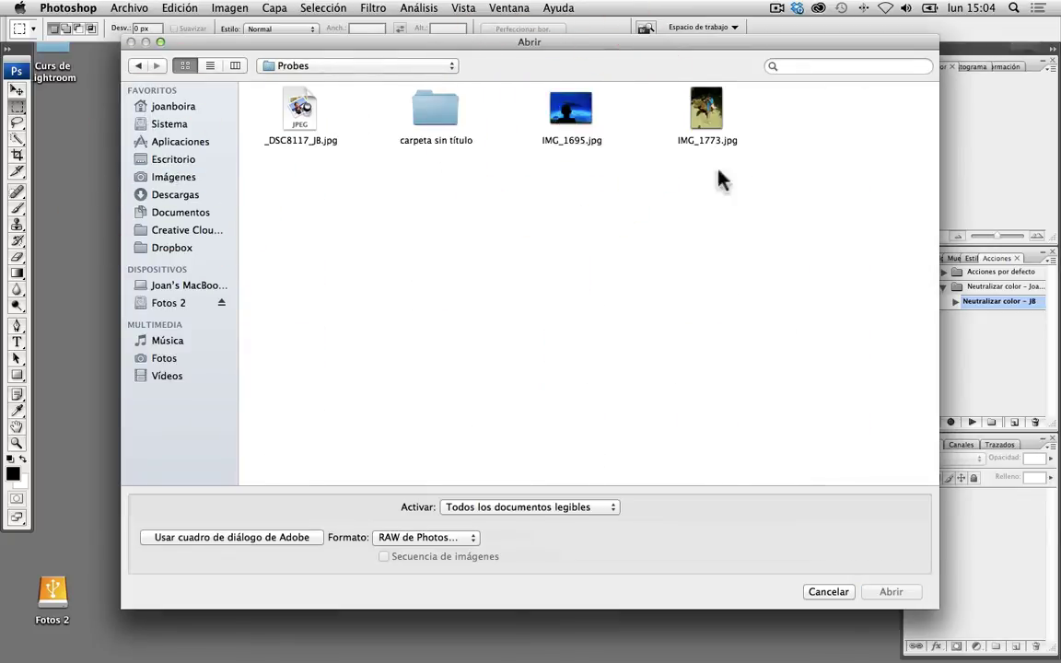
drag(753, 175, 593, 118)
click(889, 592)
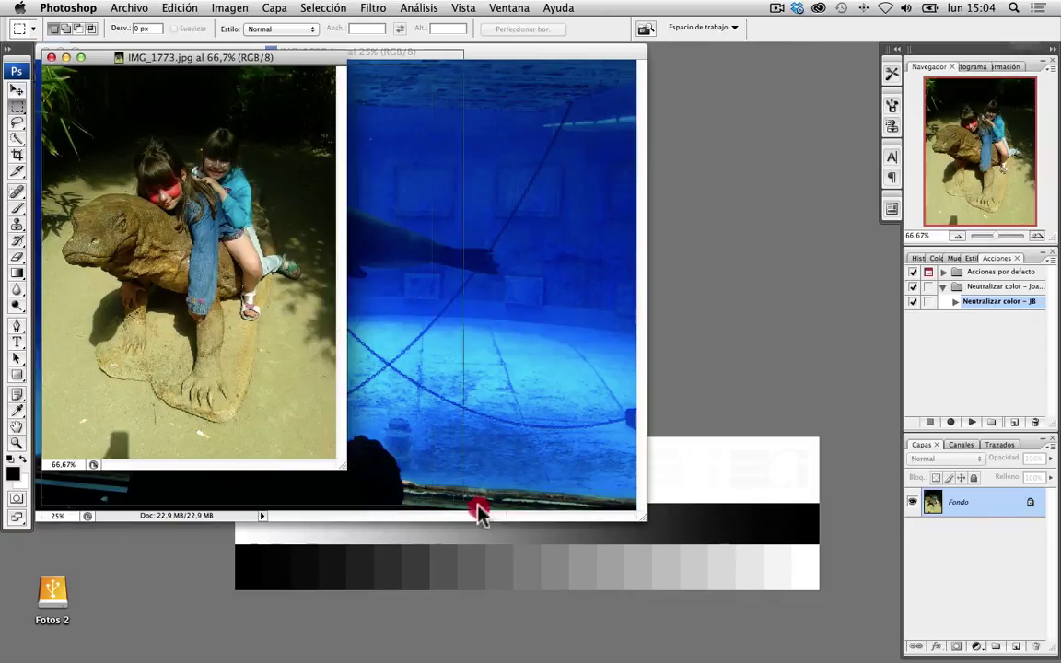
Step: Enlarge the IMG_1773.jpg window, run Neutralizar color on it, then bring IMG_1695.jpg forward
drag(643, 517, 700, 594)
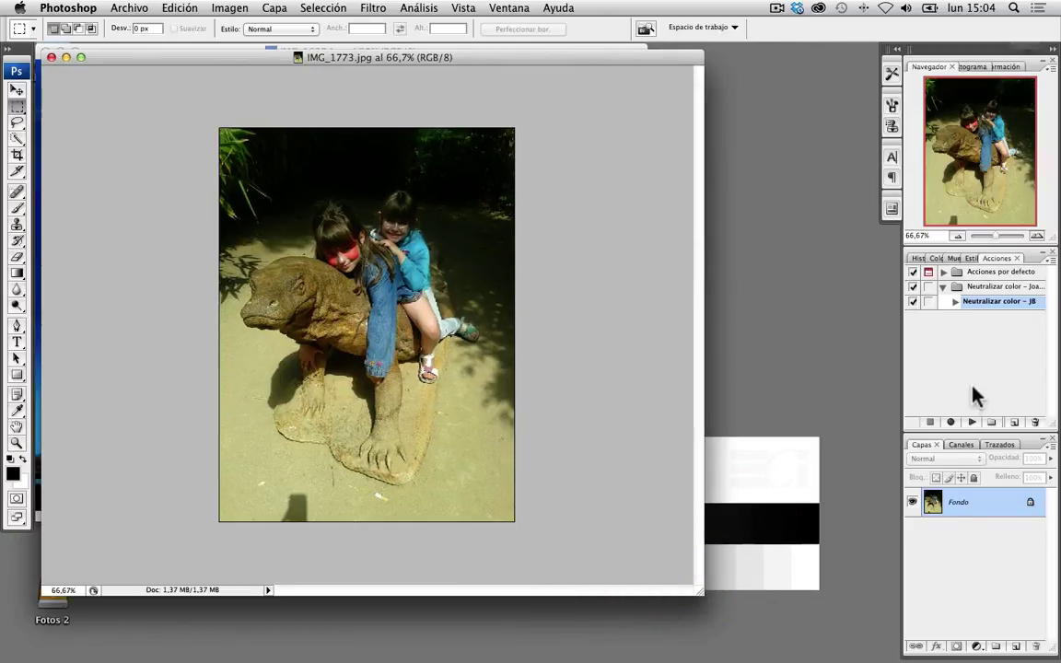
click(973, 421)
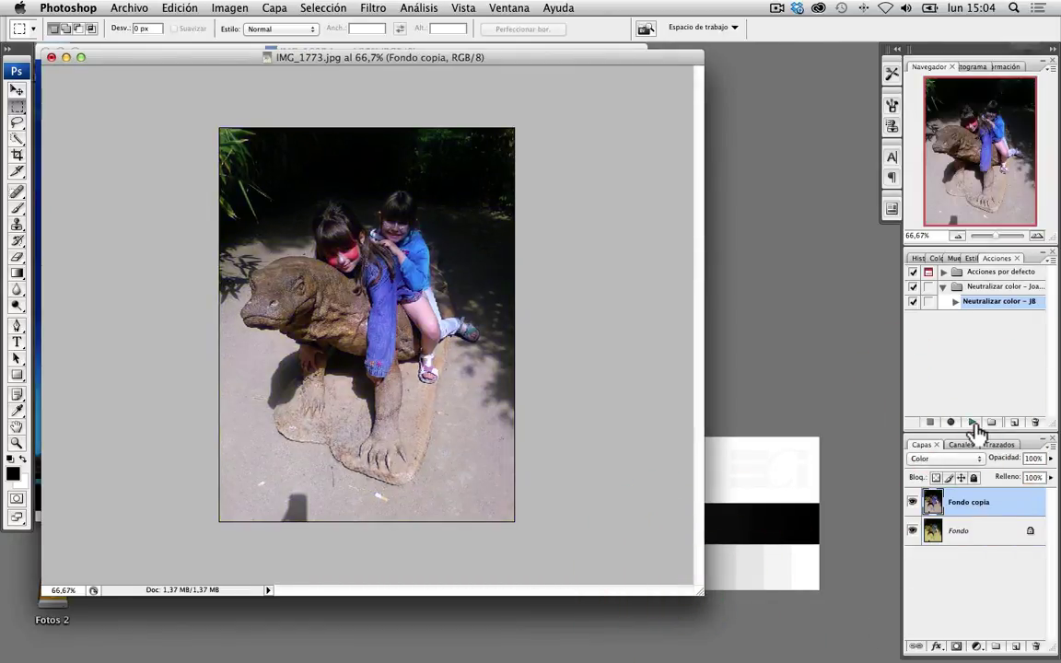
drag(321, 57, 403, 154)
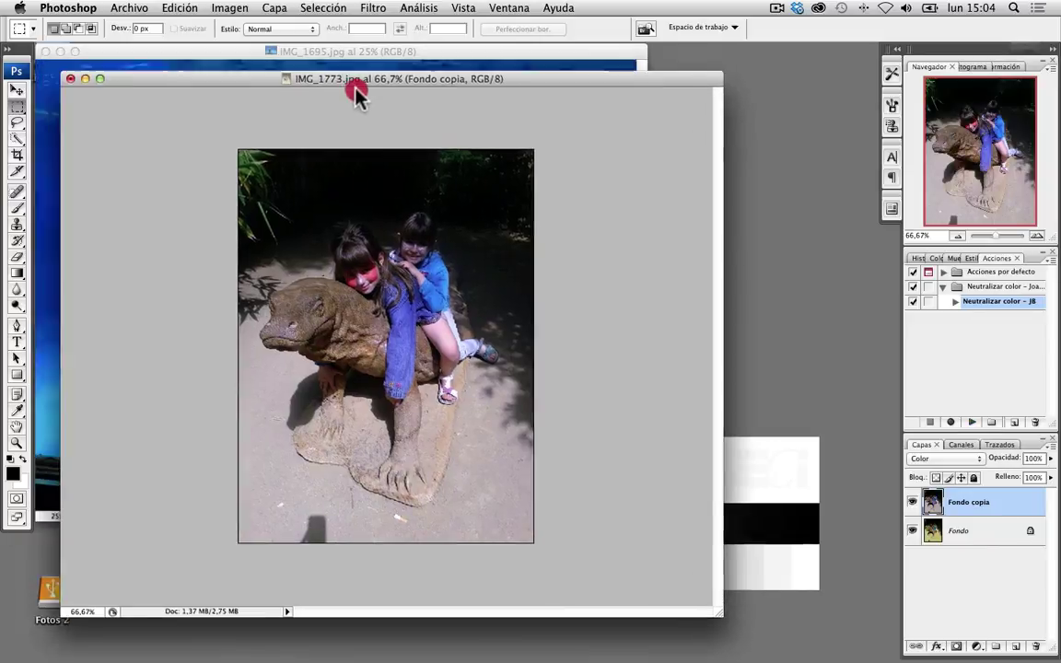
click(383, 57)
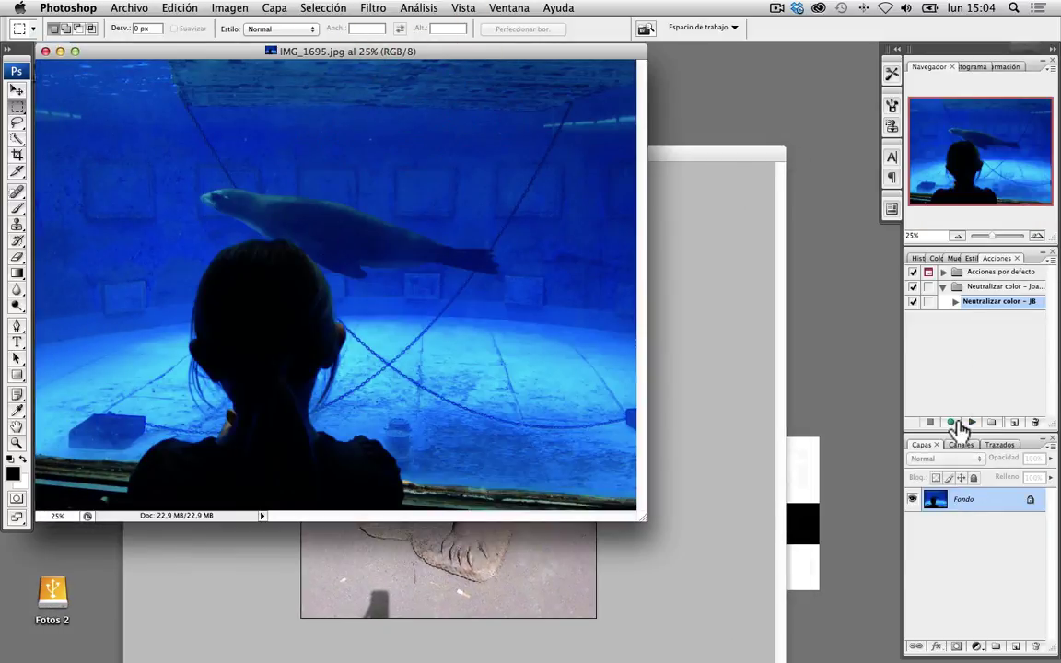
Step: Run Neutralizar color on IMG_1695.jpg and lower the Fondo copia layer opacity to 58%
click(972, 421)
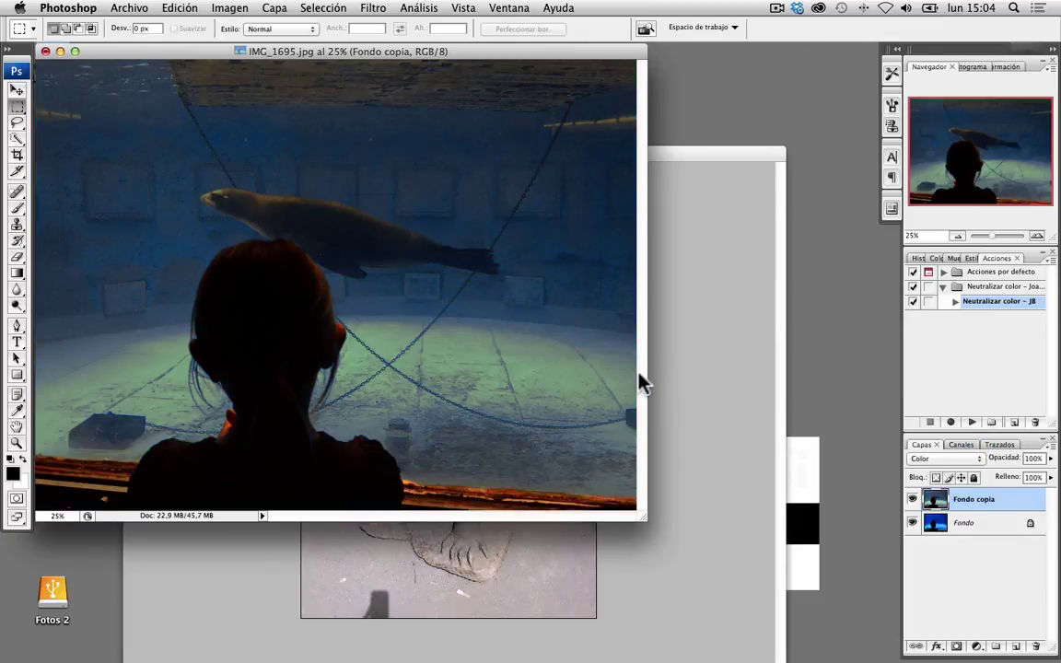
click(1050, 458)
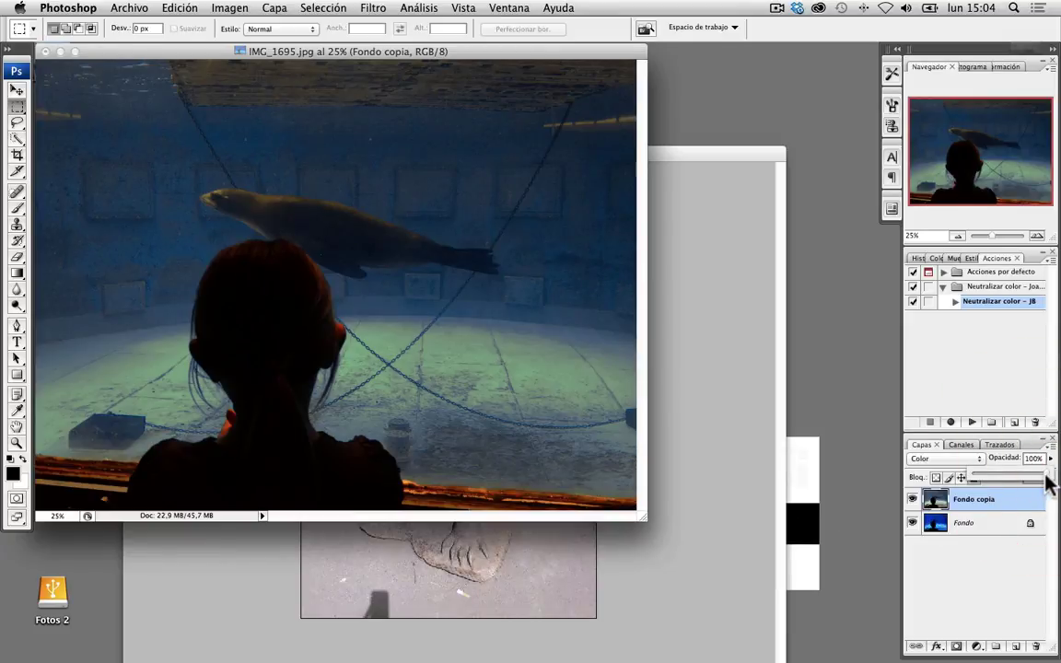
drag(1046, 476, 1017, 476)
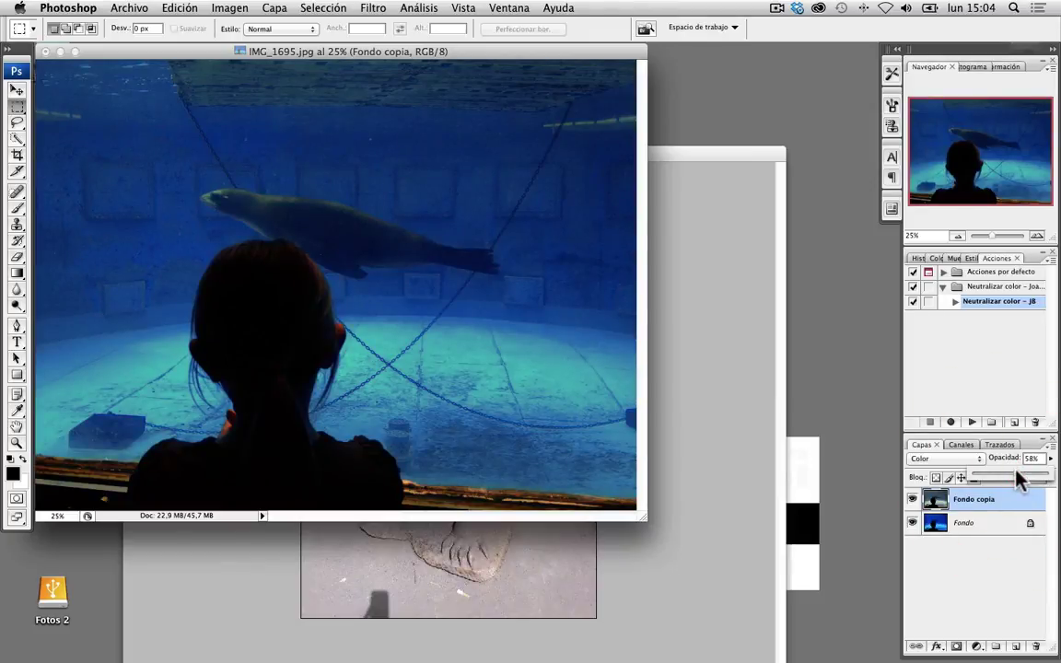